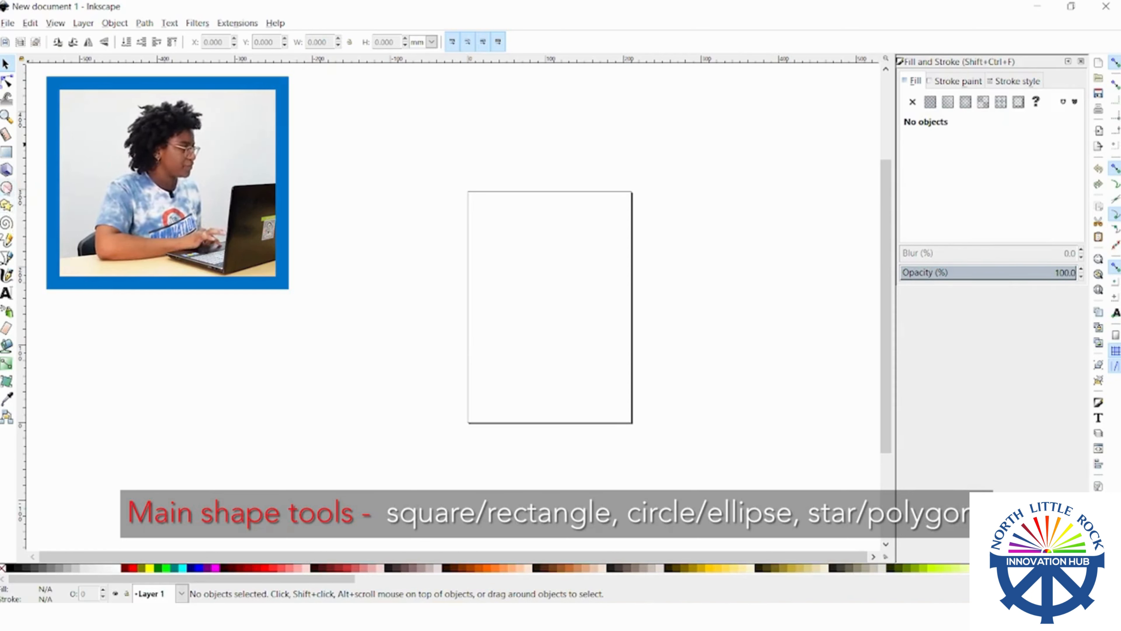
Draw a rectangle about 79 mm wide and 69 mm high in the upper half of the page
{"action": "left_click", "coordinate": [6, 155]}
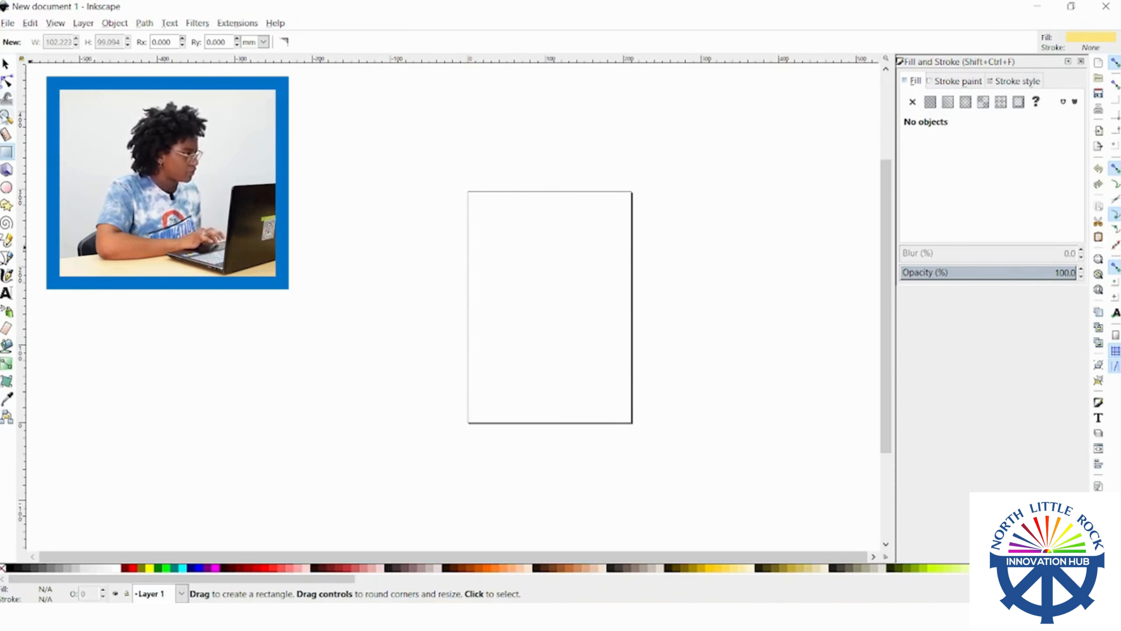
{"action": "left_click", "coordinate": [6, 117]}
{"action": "left_click", "coordinate": [560, 300]}
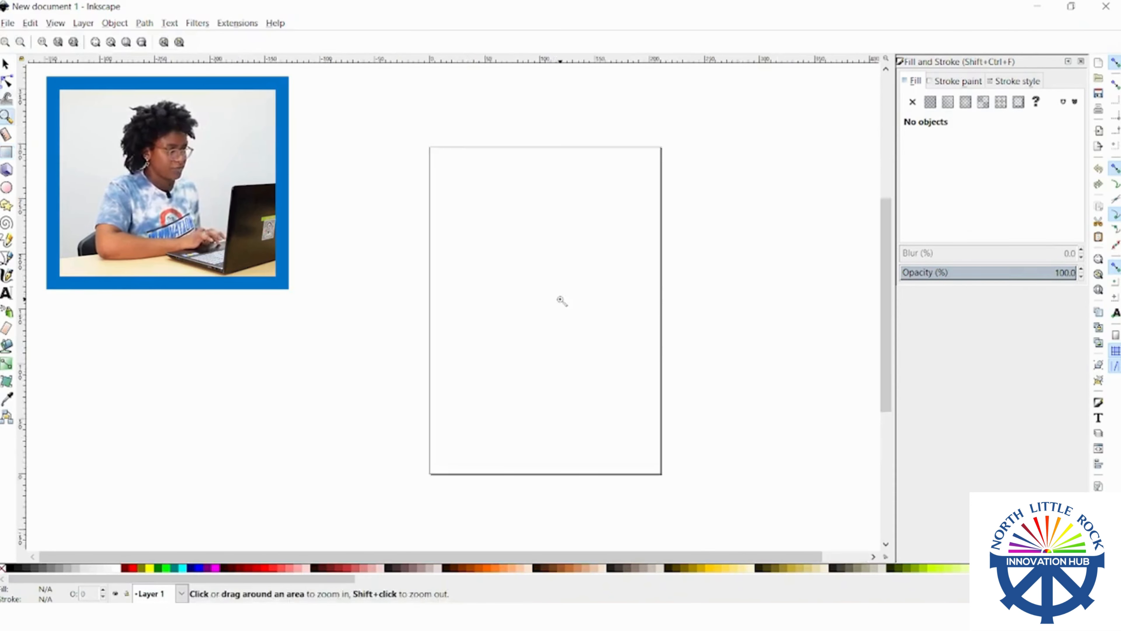
{"action": "left_click", "coordinate": [560, 299]}
{"action": "left_click", "coordinate": [610, 270]}
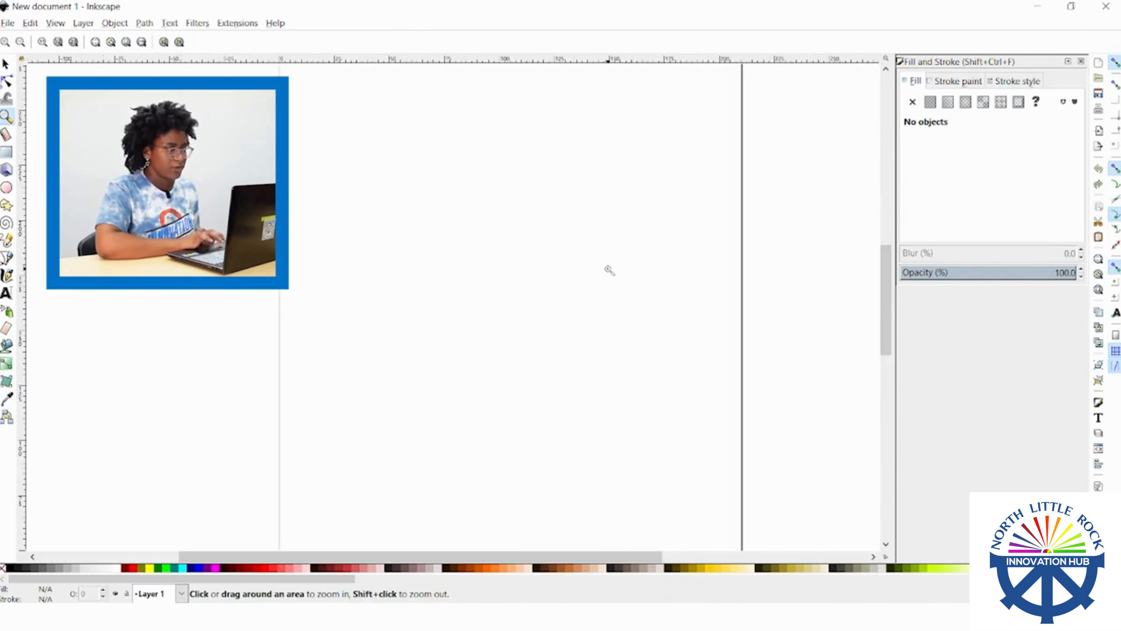
{"action": "key", "text": "r"}
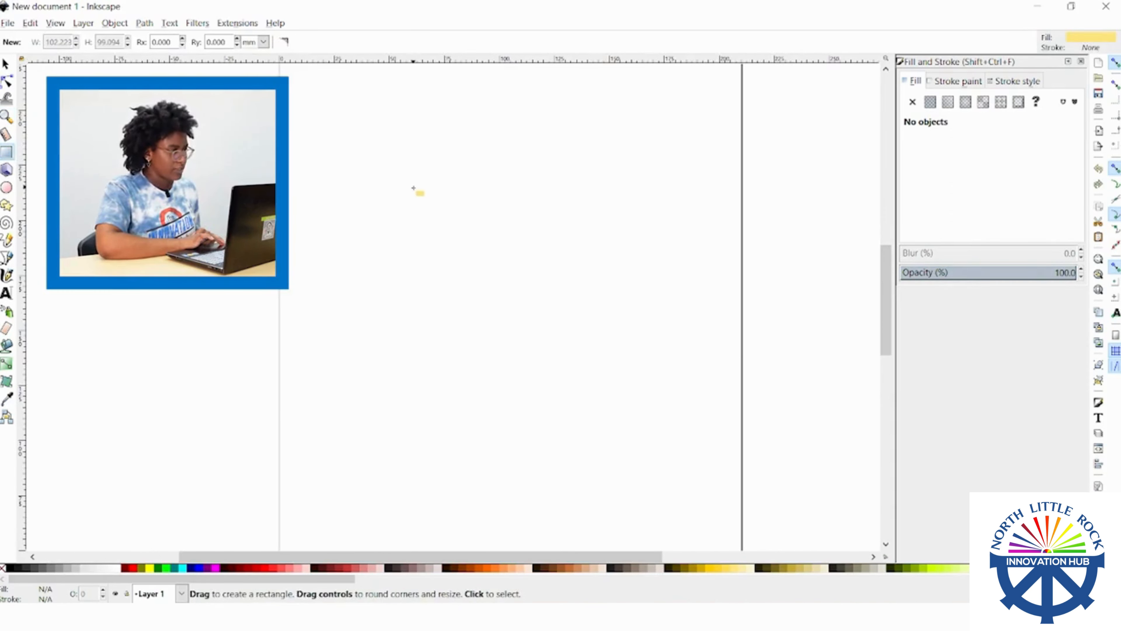
{"action": "left_click_drag", "start_coordinate": [412, 186], "coordinate": [586, 337]}
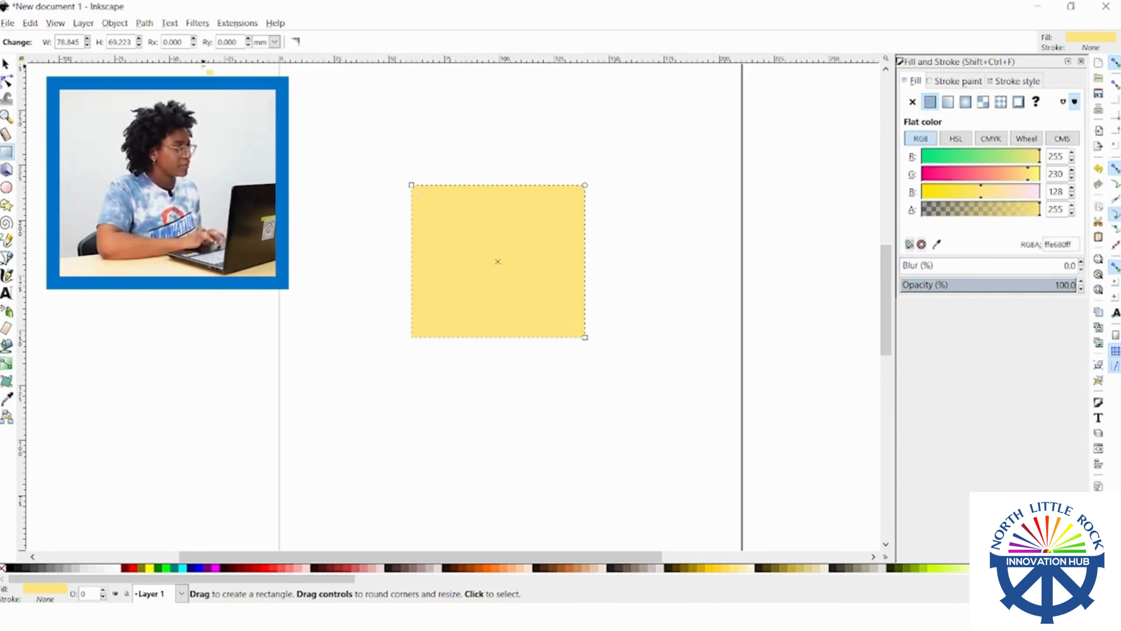
Set the rectangle's width and height both to 78 mm to make it a square
{"action": "double_click", "coordinate": [74, 43]}
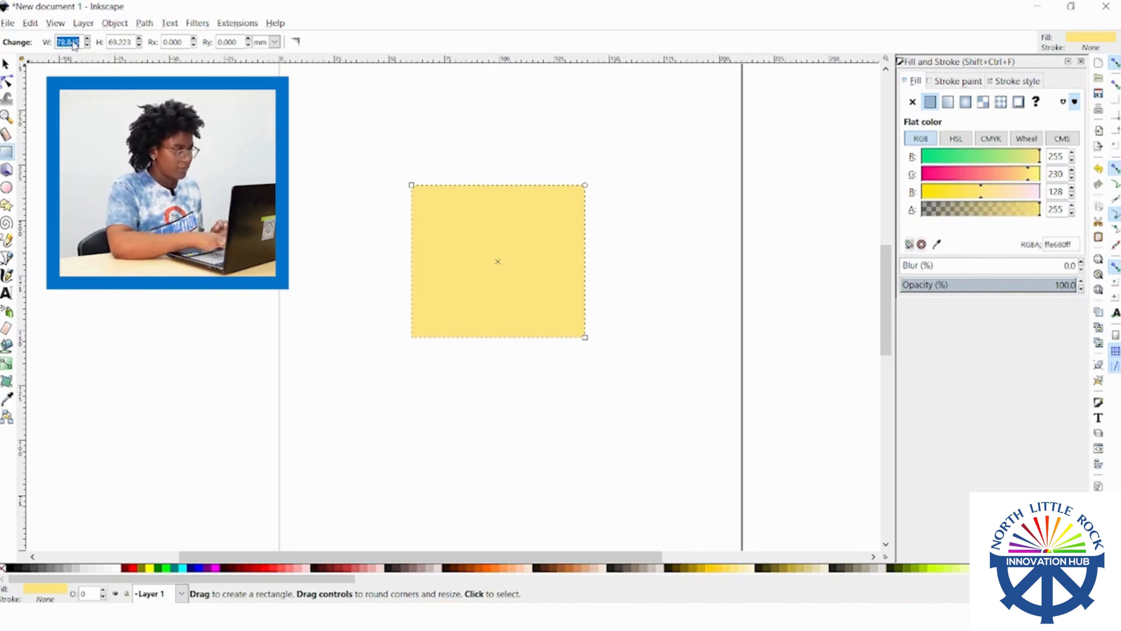
{"action": "type", "text": "78"}
{"action": "double_click", "coordinate": [120, 43]}
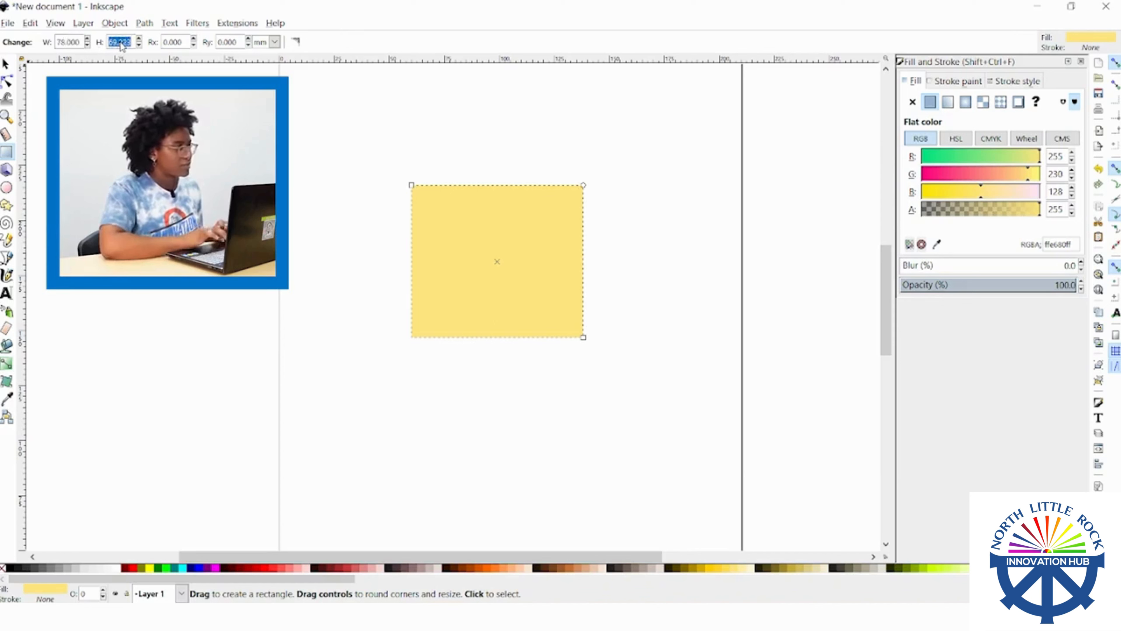
{"action": "type", "text": "78"}
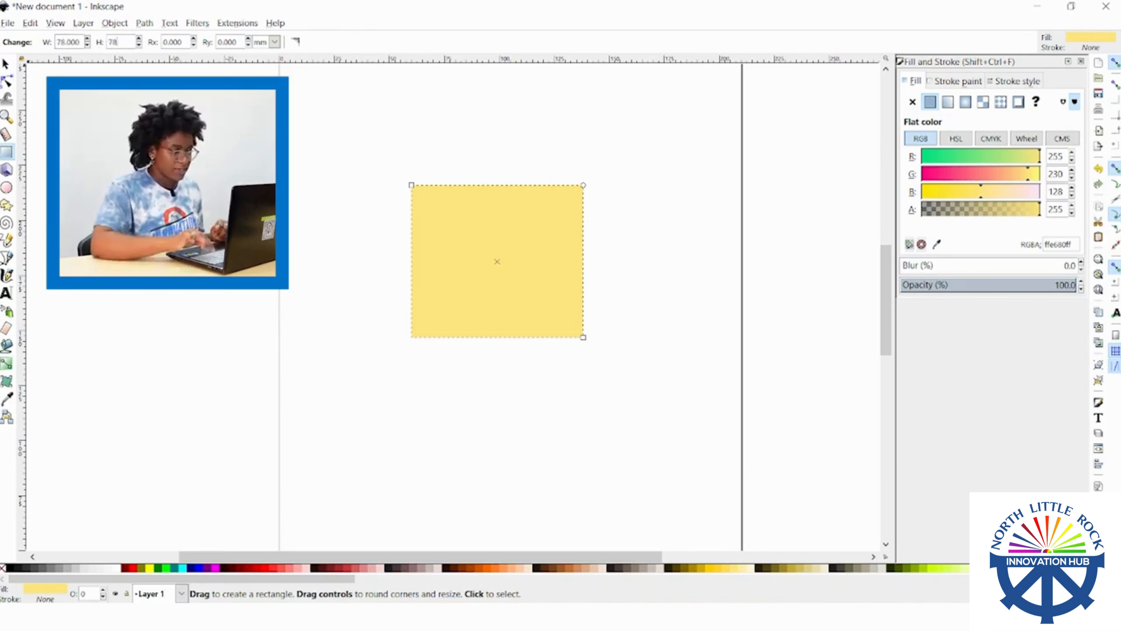
{"action": "key", "text": "Return"}
Move the square toward the page's upper-left corner and fill it with the orange-brown swatch (c87137)
{"action": "key", "text": "s"}
{"action": "left_click_drag", "start_coordinate": [447, 255], "coordinate": [375, 213]}
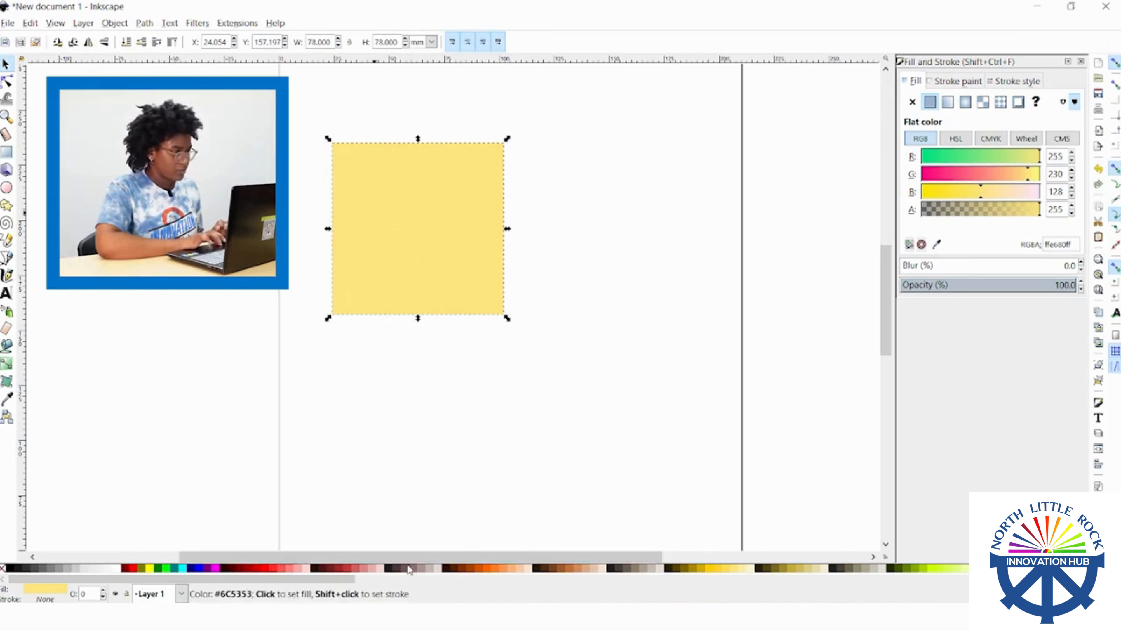
{"action": "left_click", "coordinate": [574, 572]}
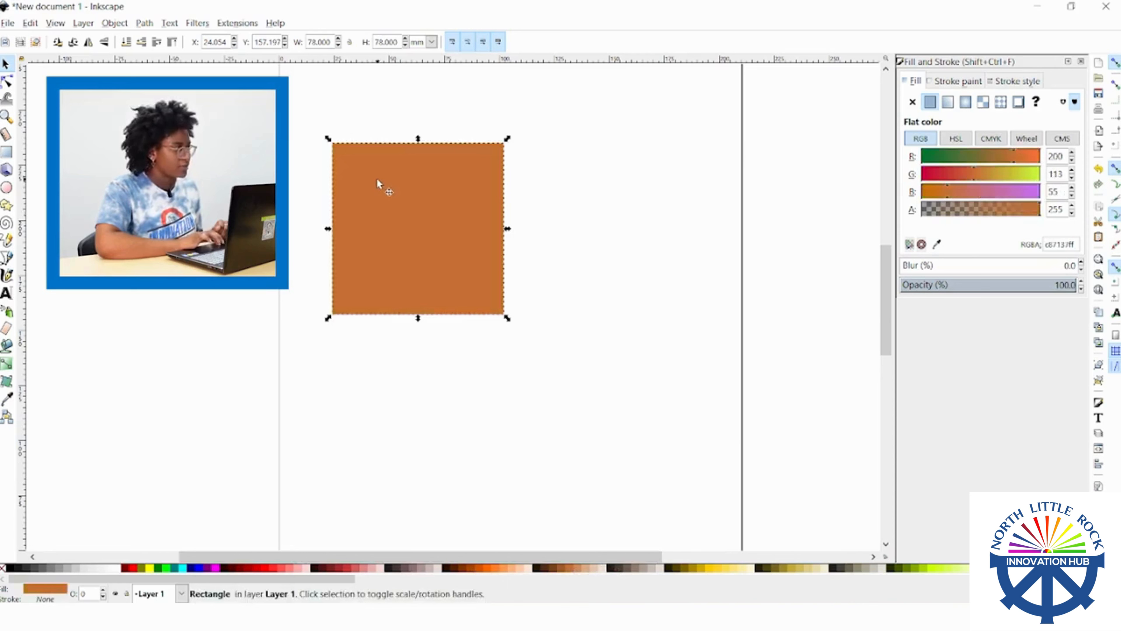
{"action": "left_click_drag", "start_coordinate": [379, 185], "coordinate": [357, 149]}
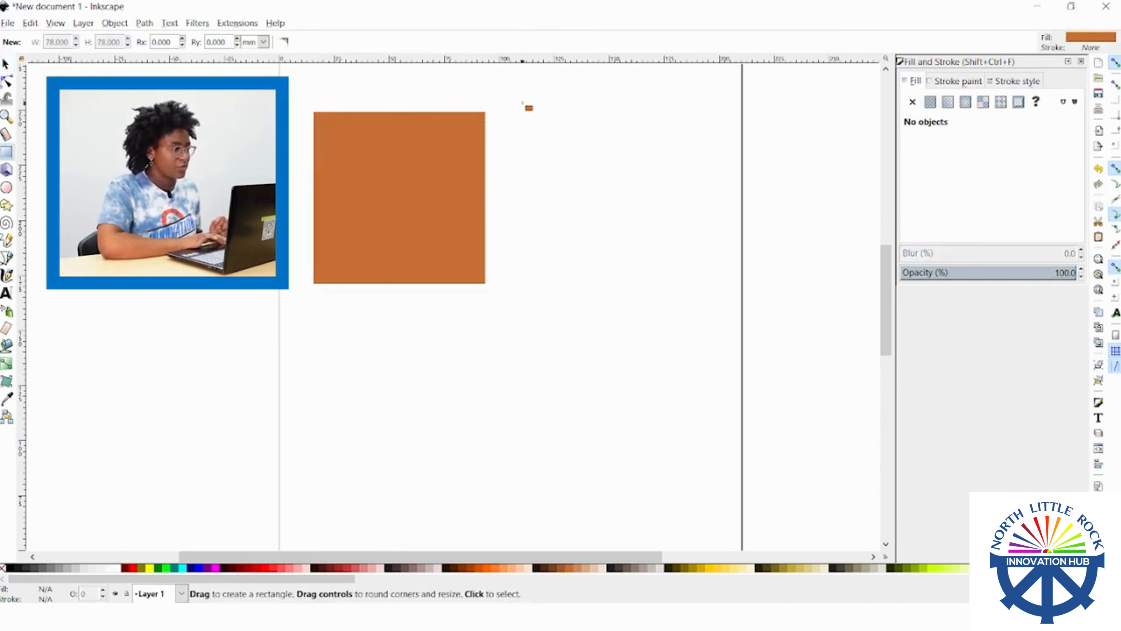
Draw a flat rectangle about 90 by 18 mm beside the square and a circle about 53 mm across below them
{"action": "left_click_drag", "start_coordinate": [522, 103], "coordinate": [719, 142]}
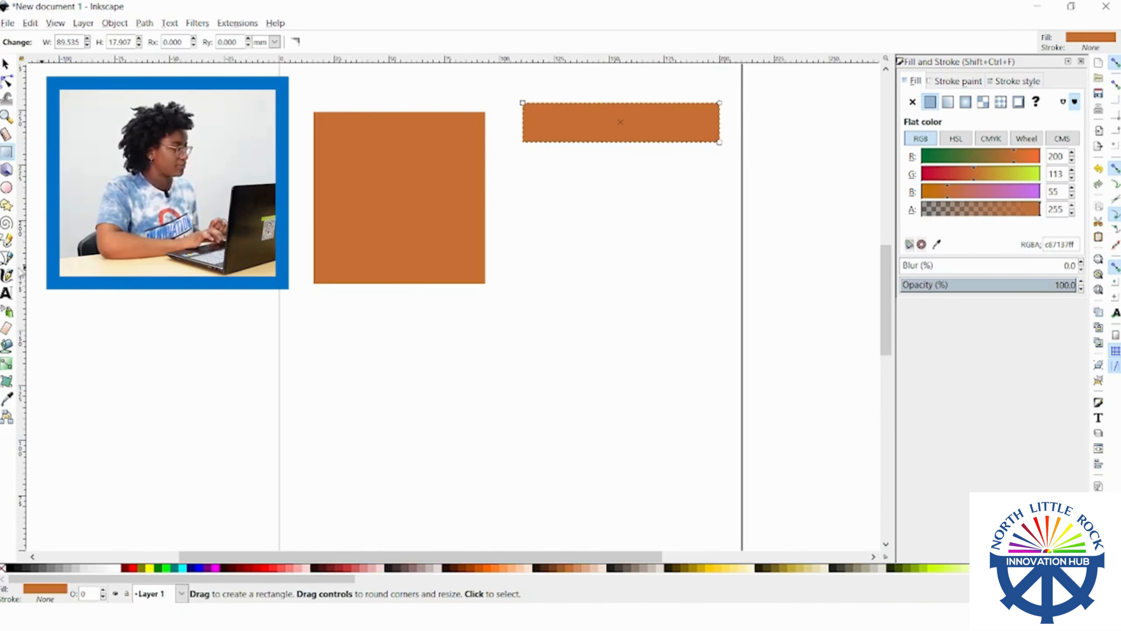
{"action": "left_click", "coordinate": [7, 187]}
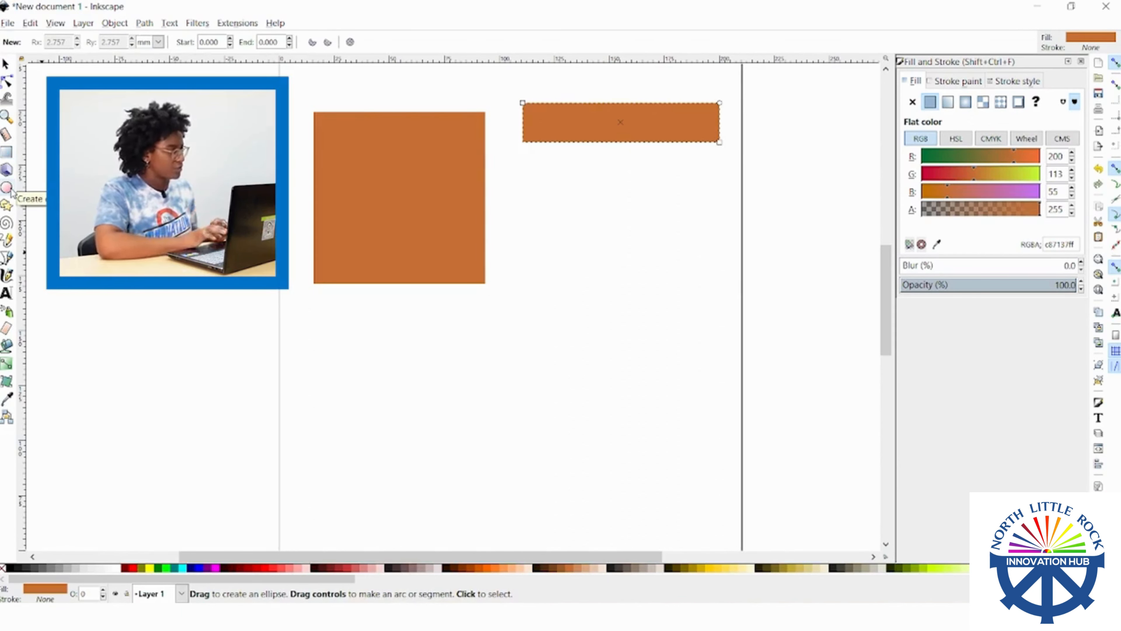
{"action": "left_click_drag", "start_coordinate": [415, 350], "coordinate": [533, 485]}
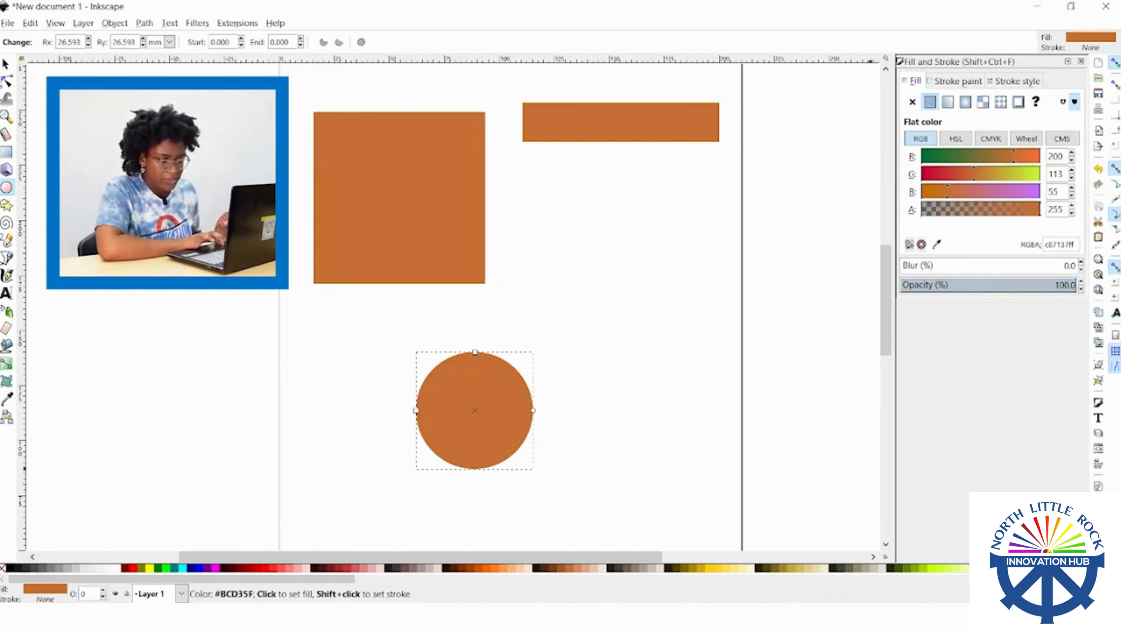
Fill the circle with light green (bcd35f) and place it just below the flat rectangle
{"action": "left_click", "coordinate": [1022, 567]}
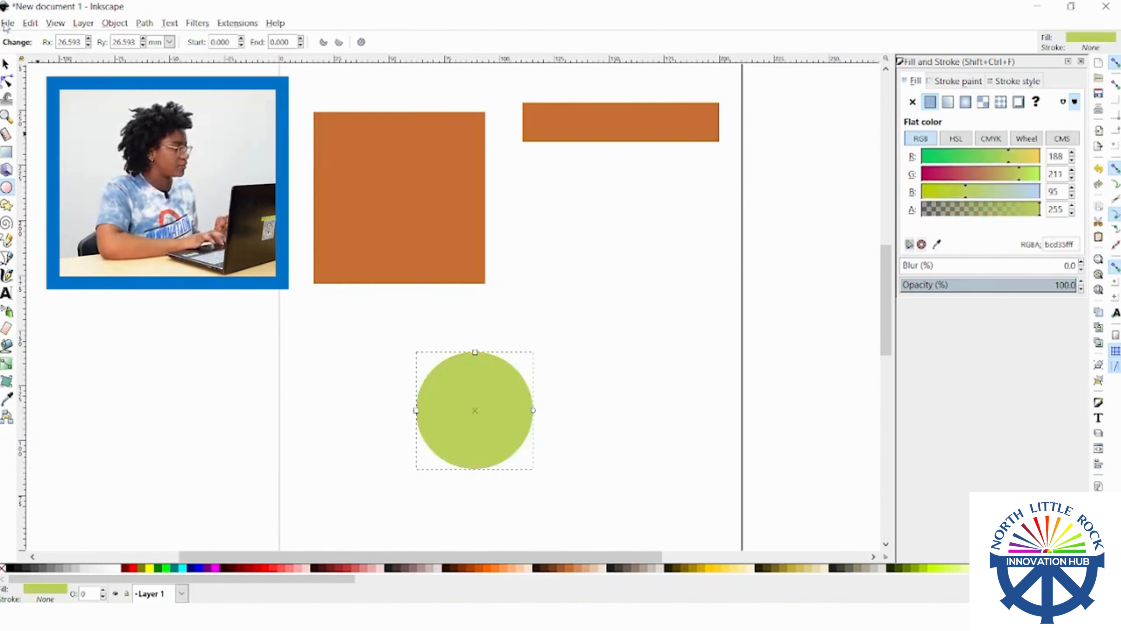
{"action": "left_click", "coordinate": [7, 65]}
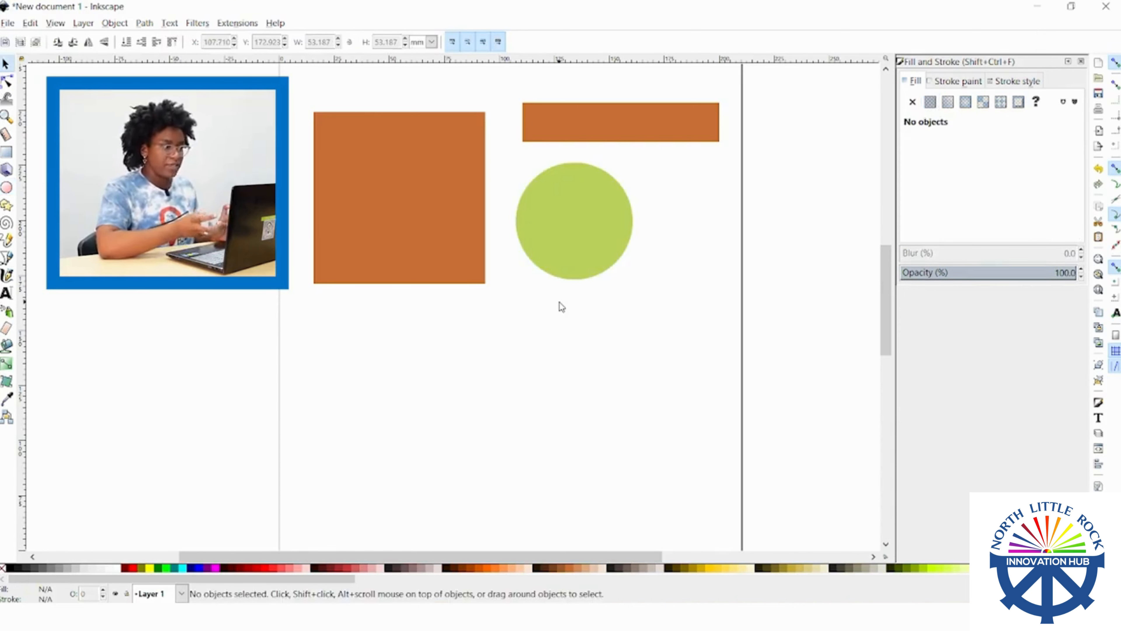
{"action": "left_click", "coordinate": [571, 216]}
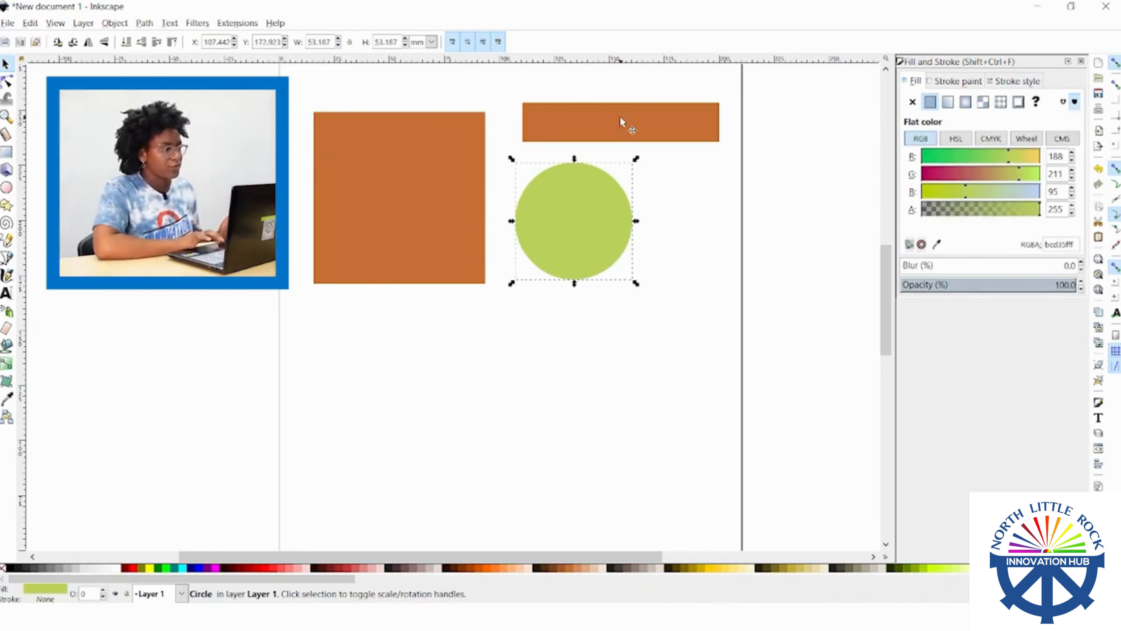
{"action": "left_click_drag", "start_coordinate": [581, 212], "coordinate": [560, 199]}
Rearrange the shapes with the square low on the page, the flat rectangle centred just above it, and the circle near the page's upper left
{"action": "left_click", "coordinate": [557, 113]}
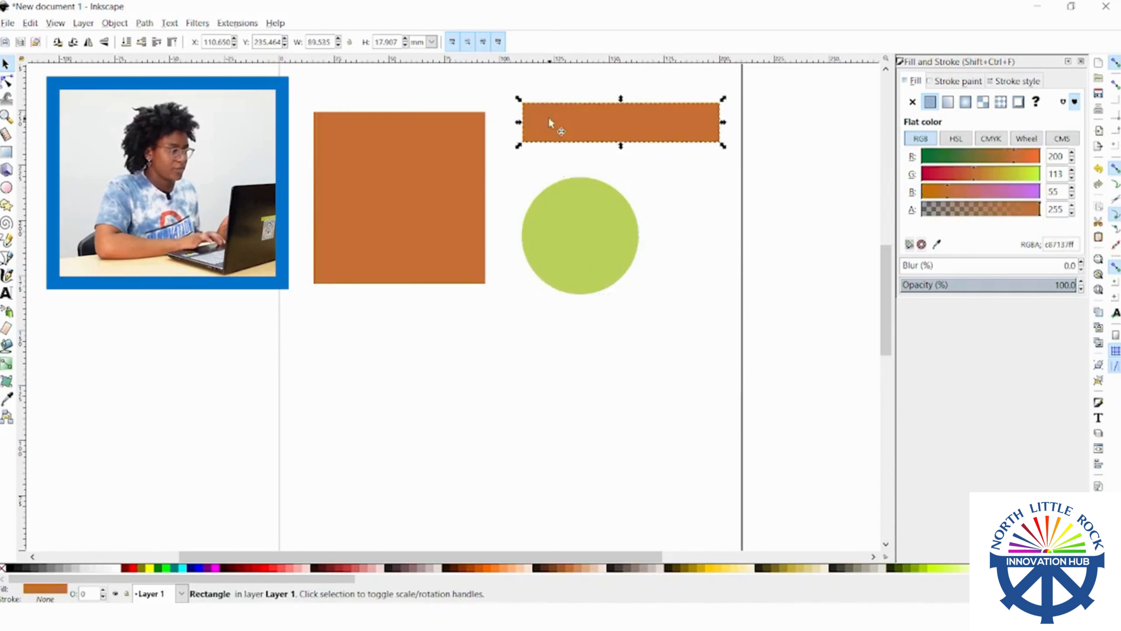
{"action": "left_click_drag", "start_coordinate": [414, 185], "coordinate": [462, 416]}
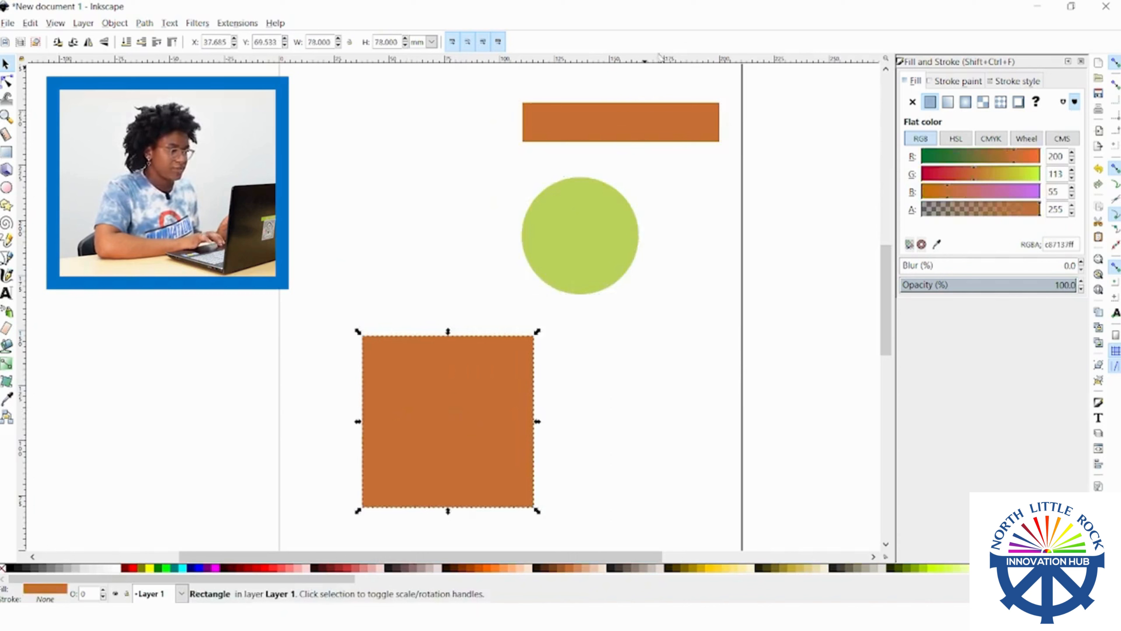
{"action": "left_click_drag", "start_coordinate": [582, 227], "coordinate": [386, 140]}
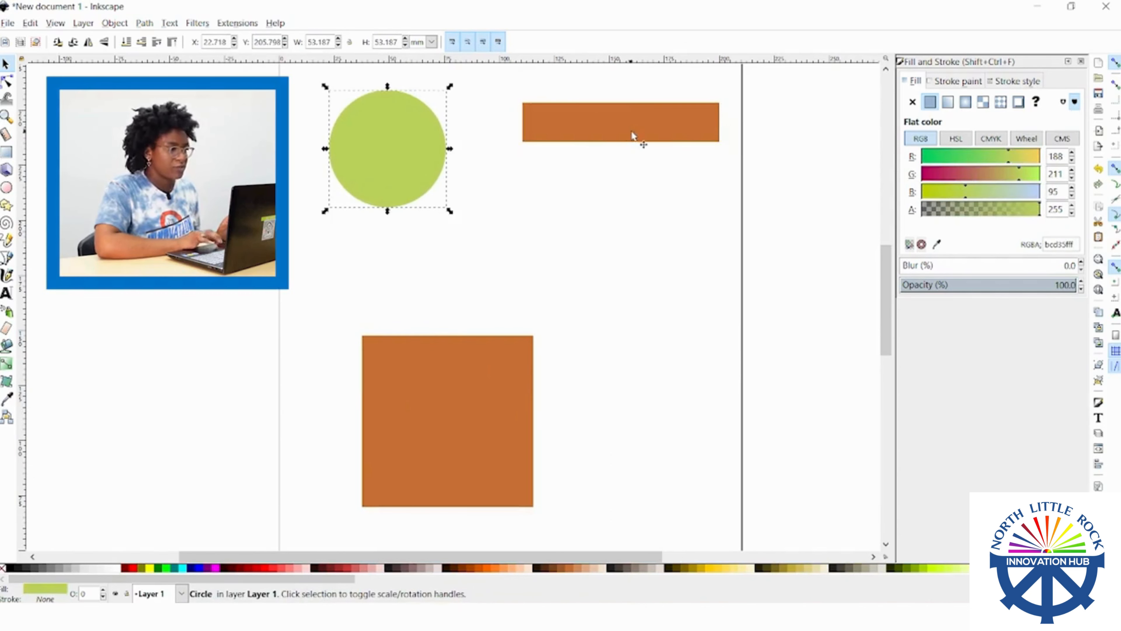
{"action": "left_click_drag", "start_coordinate": [627, 136], "coordinate": [451, 342]}
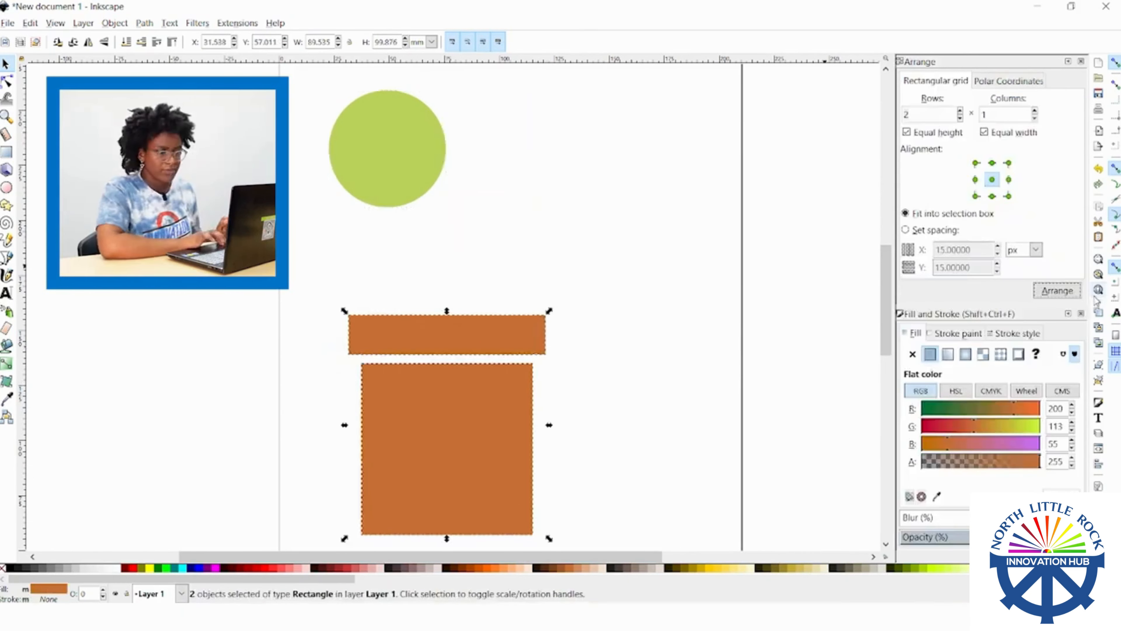
{"action": "left_click", "coordinate": [348, 286]}
Nudge the flat rectangle straight down until it slightly overlaps the square's top edge as a pot rim
{"action": "left_click", "coordinate": [432, 346]}
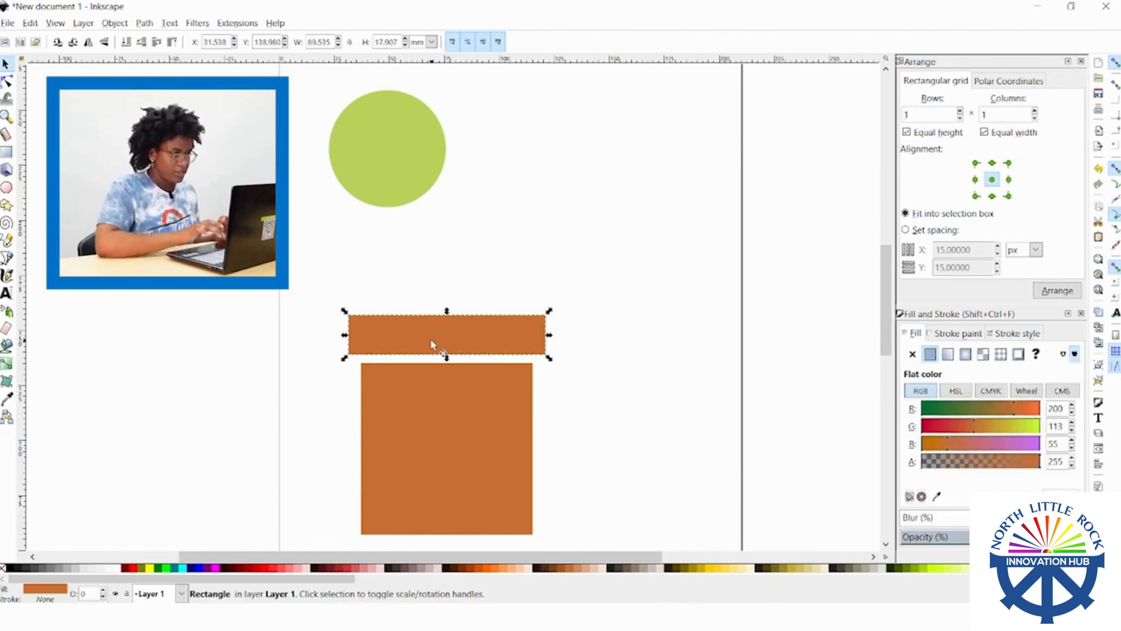
{"action": "key", "text": "Down"}
{"action": "key", "text": "Down"}
{"action": "key", "text": "Down"}
{"action": "key", "text": "Down"}
{"action": "key", "text": "Down"}
{"action": "key", "text": "Down"}
{"action": "key", "text": "Down"}
{"action": "key", "text": "Down"}
{"action": "key", "text": "Down"}
{"action": "key", "text": "Down"}
{"action": "key", "text": "Down"}
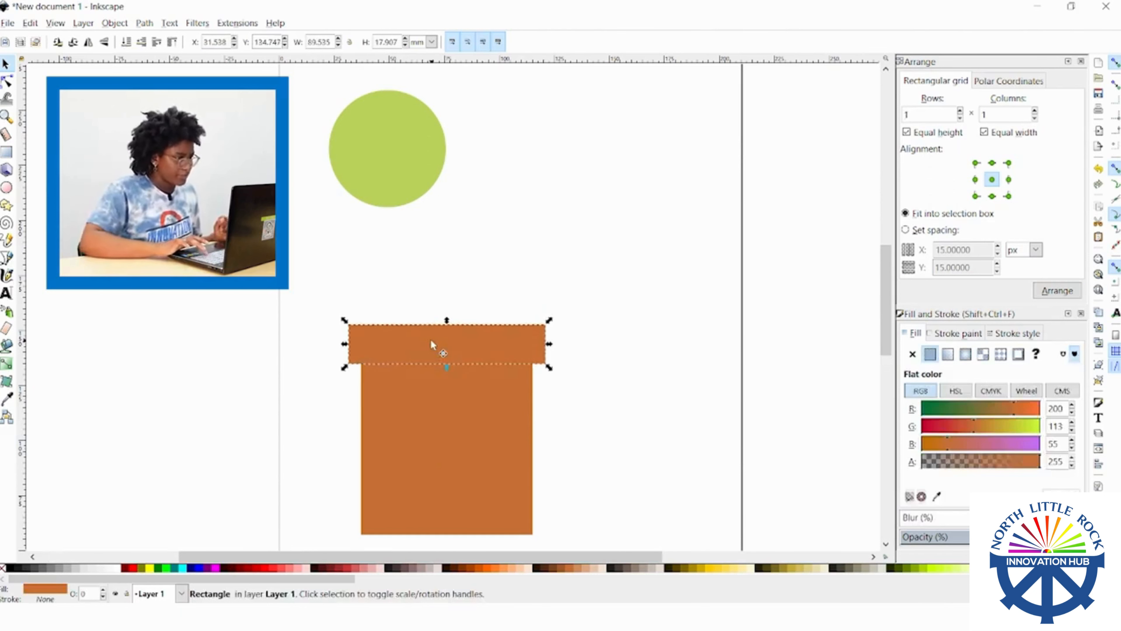
{"action": "key", "text": "Down"}
{"action": "key", "text": "Down"}
{"action": "key", "text": "Down"}
{"action": "key", "text": "Down"}
{"action": "key", "text": "Down"}
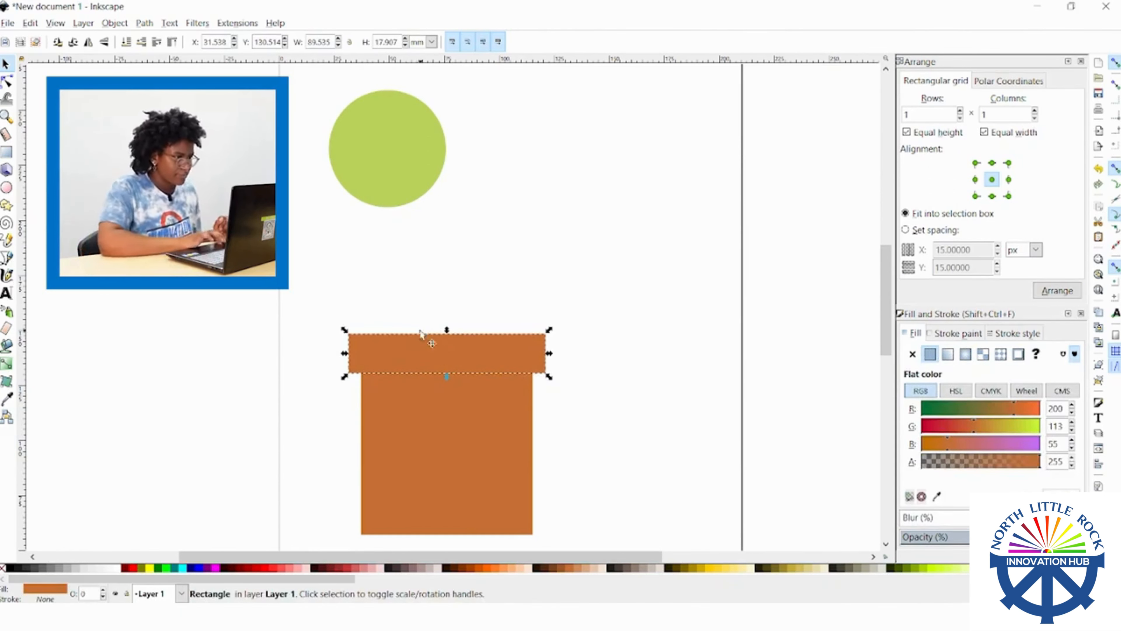
{"action": "left_click", "coordinate": [306, 339]}
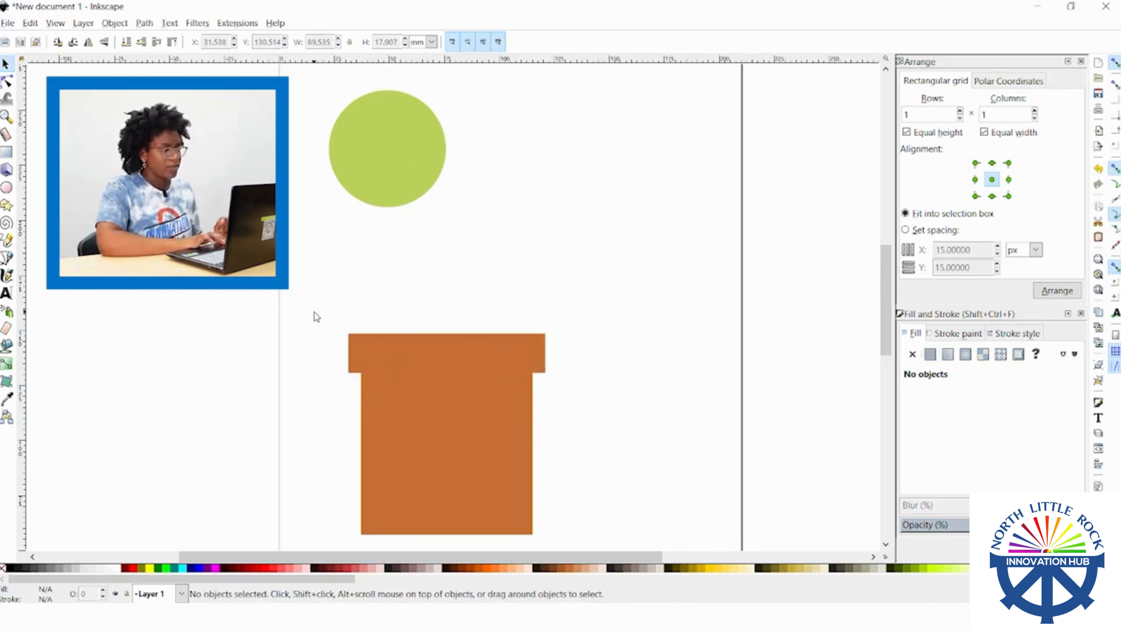
Union the flat rectangle and the square into one pot shape and move it up and to the right on the page
{"action": "left_click", "coordinate": [381, 336]}
{"action": "left_click", "coordinate": [400, 408], "text": "shift"}
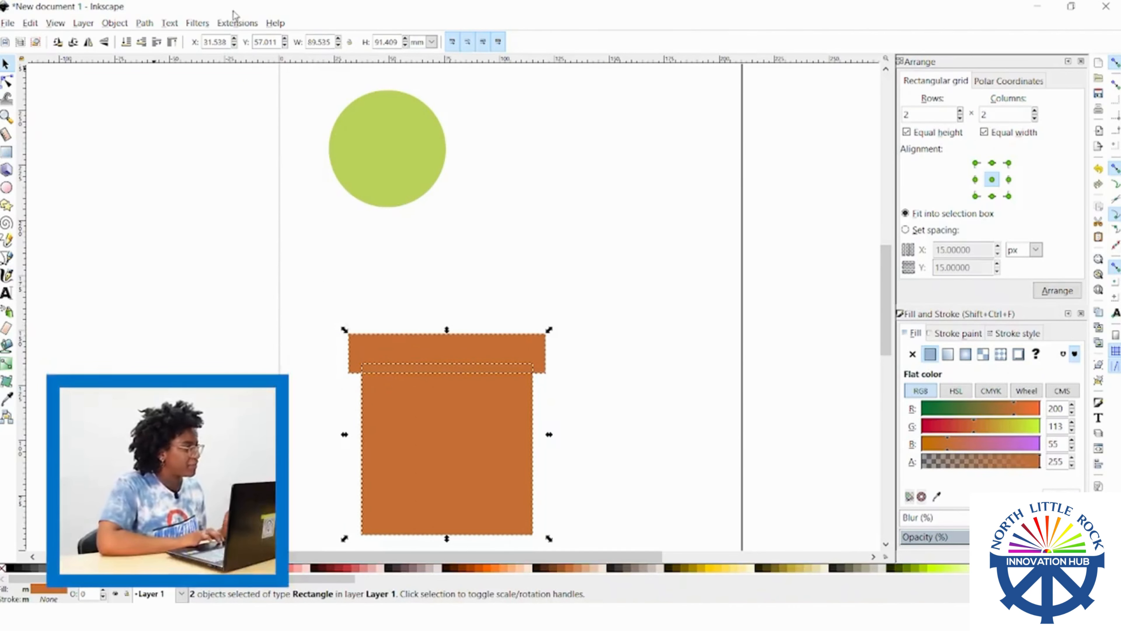
{"action": "left_click", "coordinate": [146, 24]}
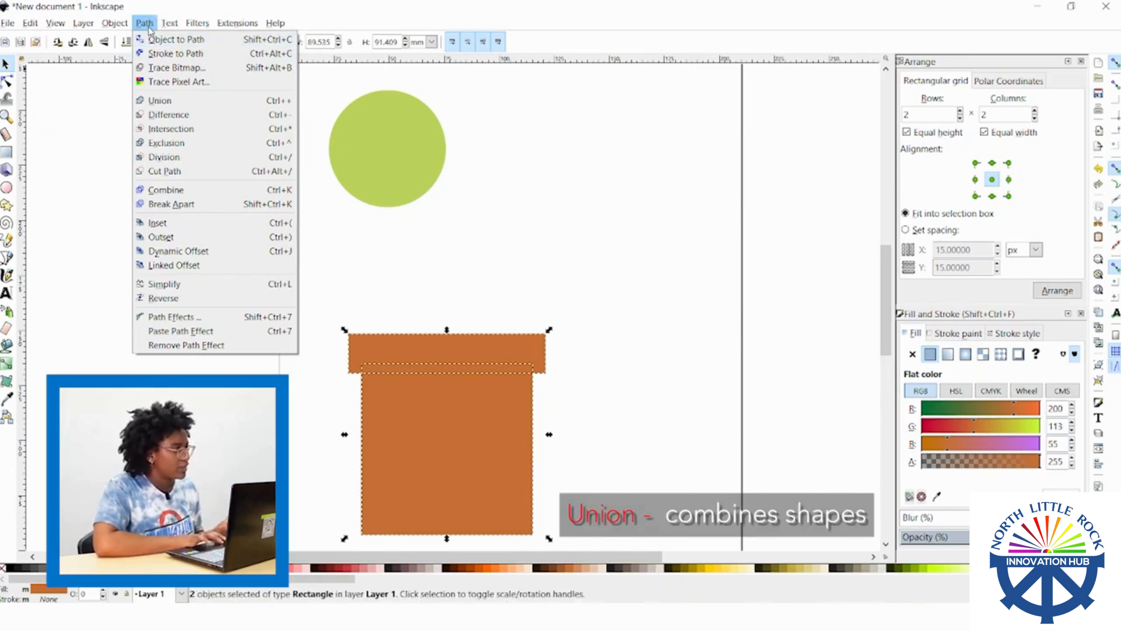
{"action": "left_click", "coordinate": [186, 101]}
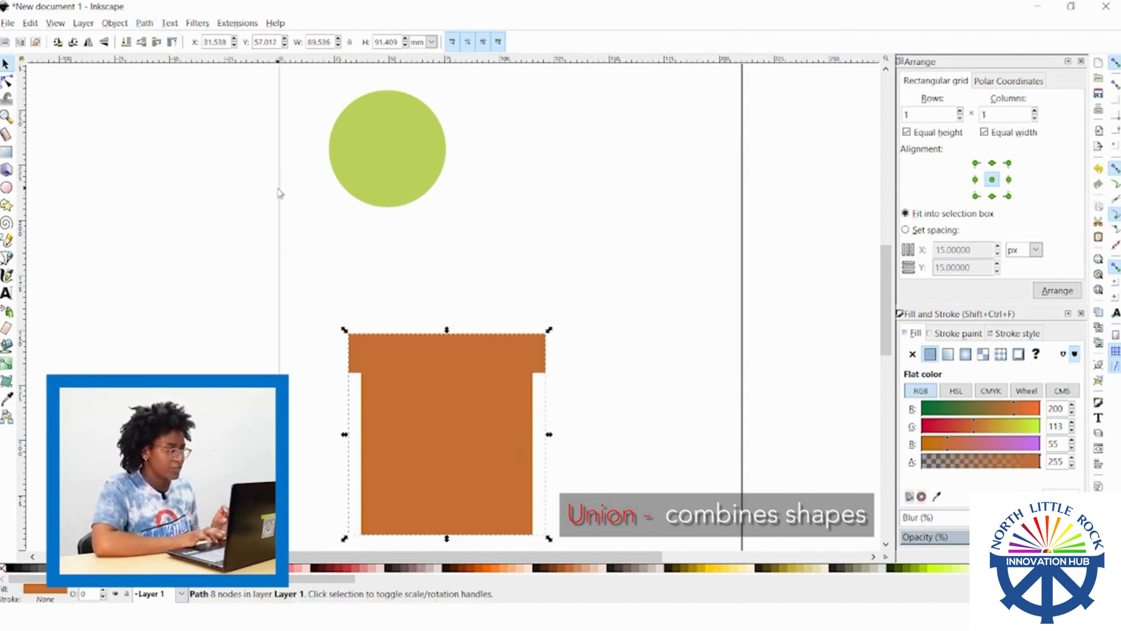
{"action": "left_click_drag", "start_coordinate": [478, 341], "coordinate": [554, 293]}
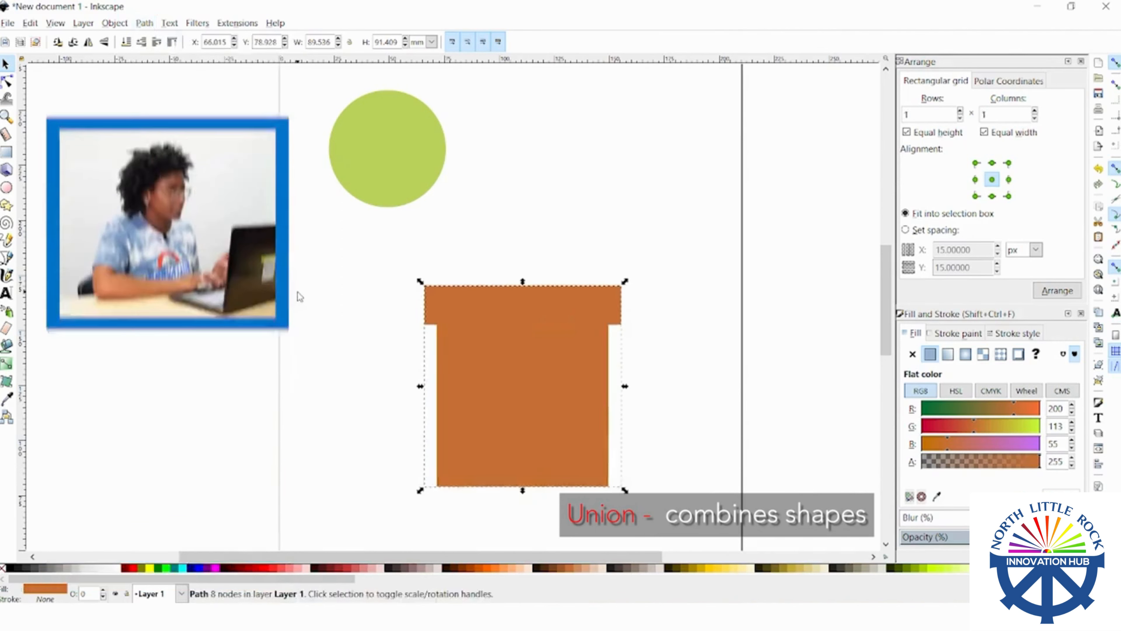
{"action": "left_click", "coordinate": [298, 292]}
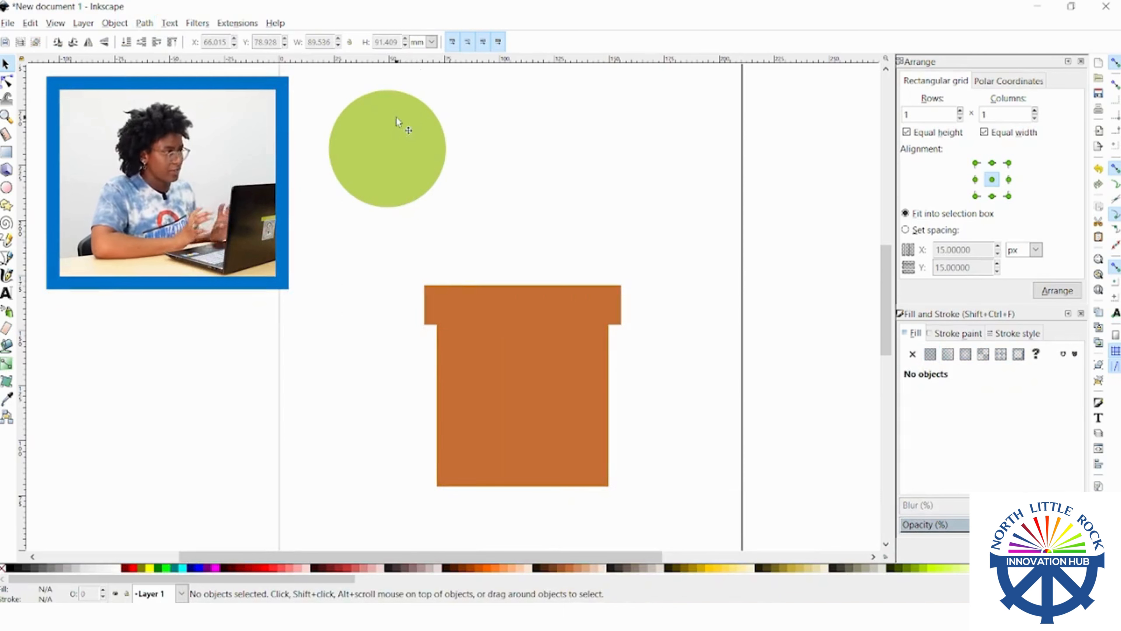
Duplicate the green circle and place both circles side by side above the pot so that they overlap by about half
{"action": "left_click_drag", "start_coordinate": [396, 117], "coordinate": [400, 150]}
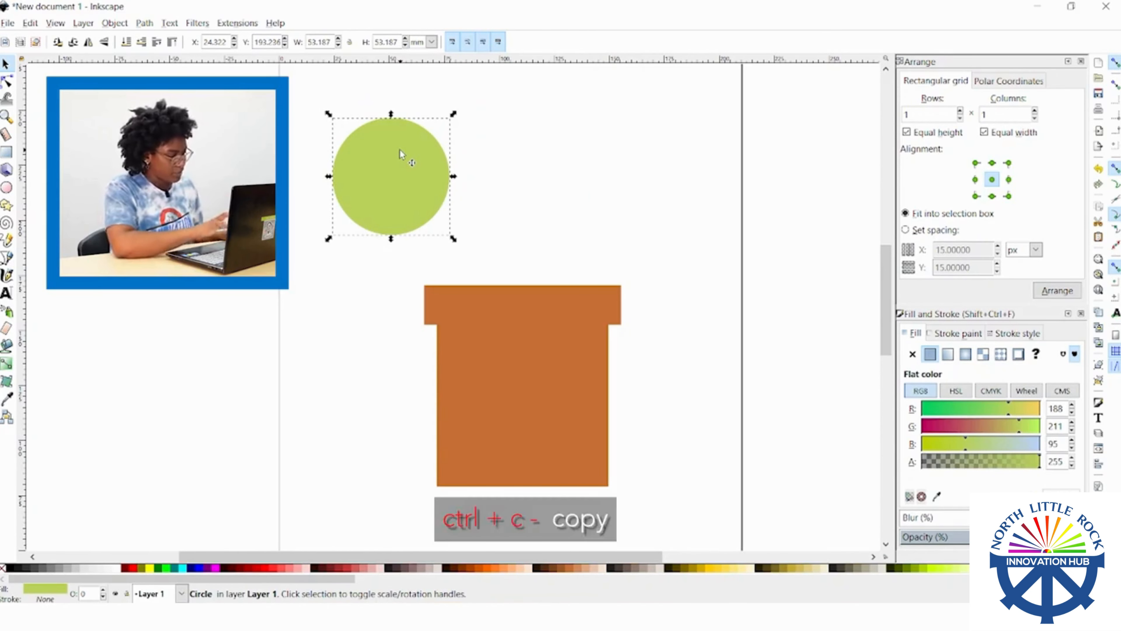
{"action": "key", "text": "ctrl+c"}
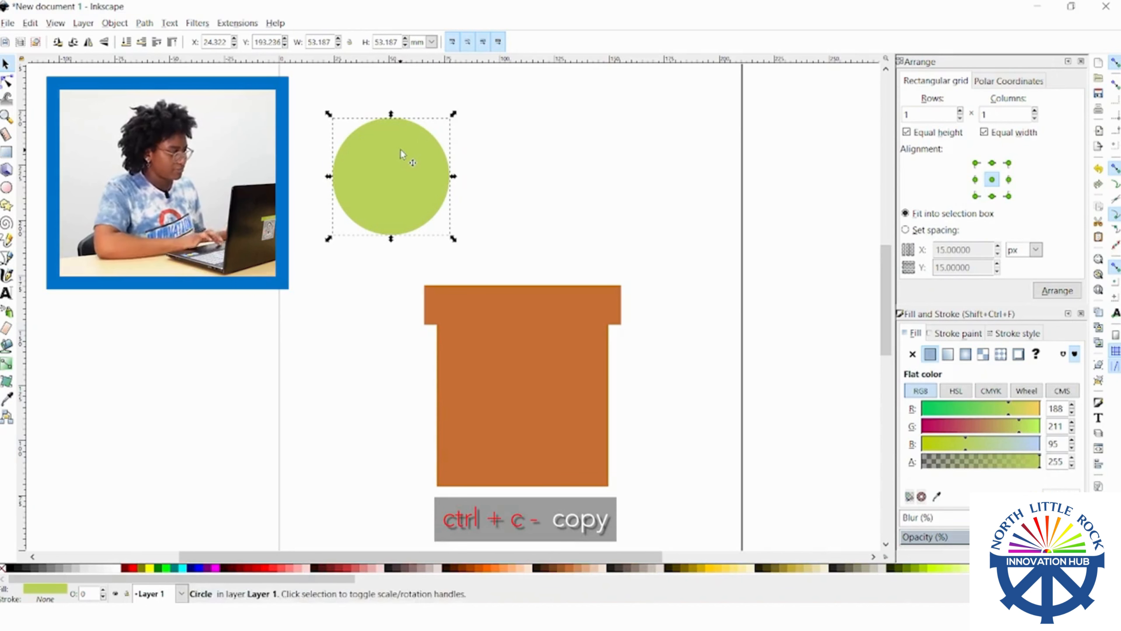
{"action": "key", "text": "ctrl+v"}
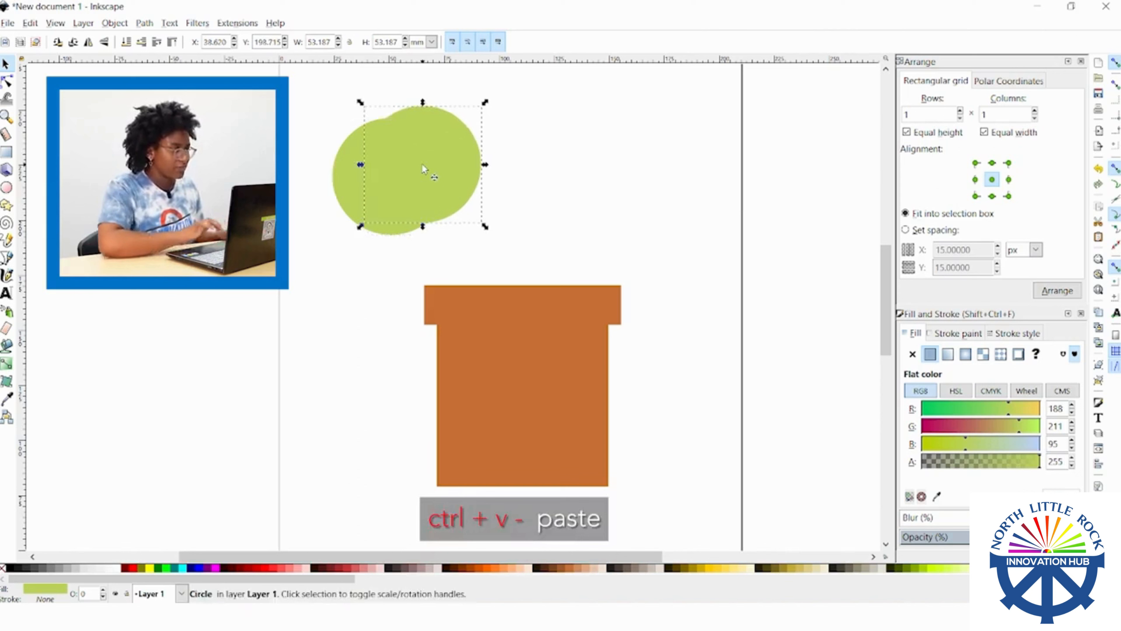
{"action": "left_click_drag", "start_coordinate": [421, 163], "coordinate": [545, 180]}
{"action": "left_click_drag", "start_coordinate": [403, 171], "coordinate": [497, 156]}
{"action": "left_click", "coordinate": [388, 129]}
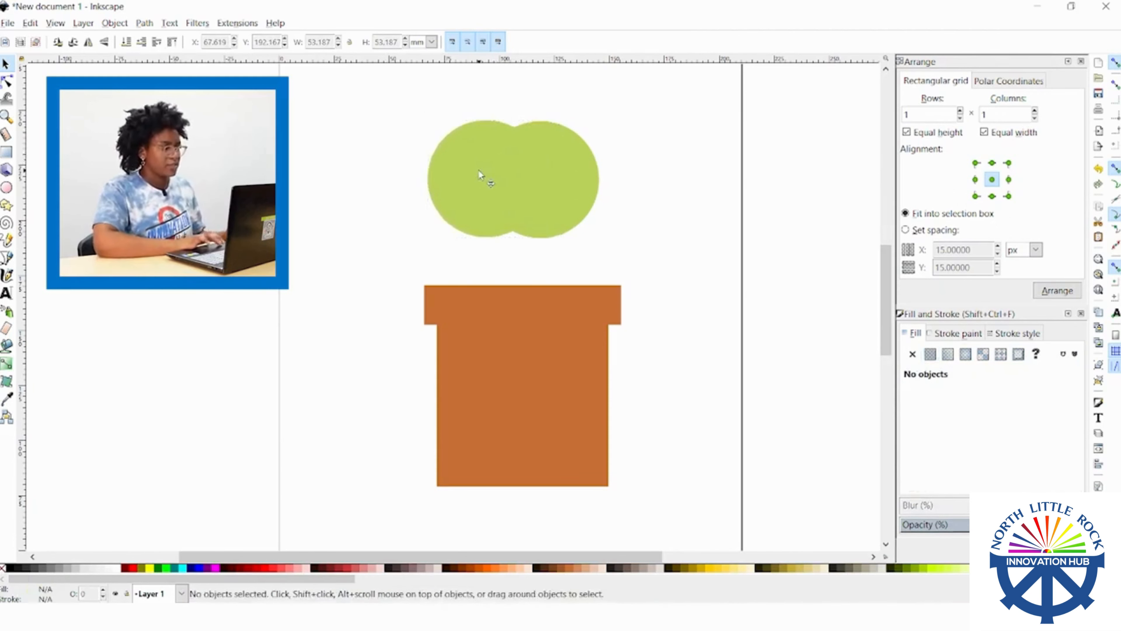
Select both overlapping green circles and intersect them into a single leaf shape
{"action": "left_click", "coordinate": [567, 183]}
{"action": "left_click", "coordinate": [440, 172], "text": "shift"}
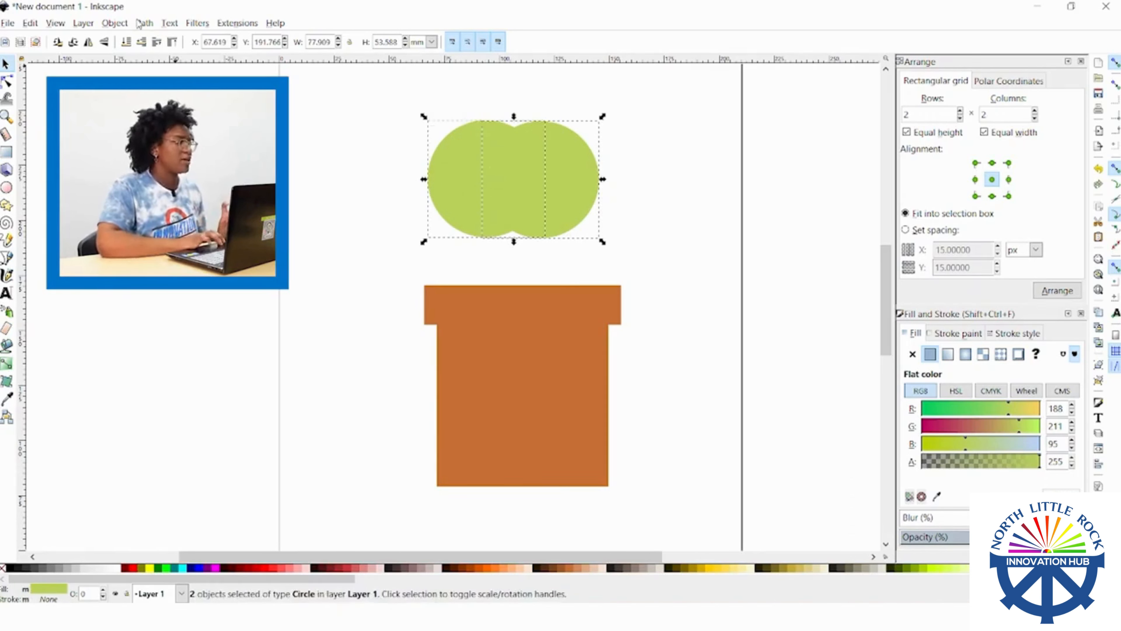
{"action": "left_click", "coordinate": [140, 23]}
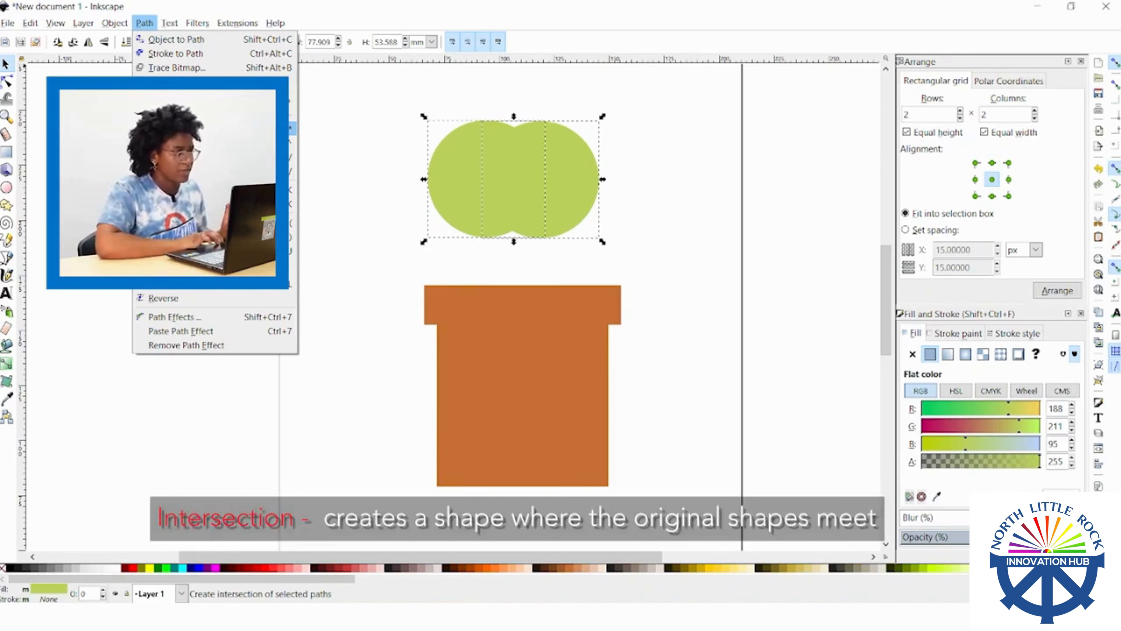
{"action": "left_click", "coordinate": [176, 128]}
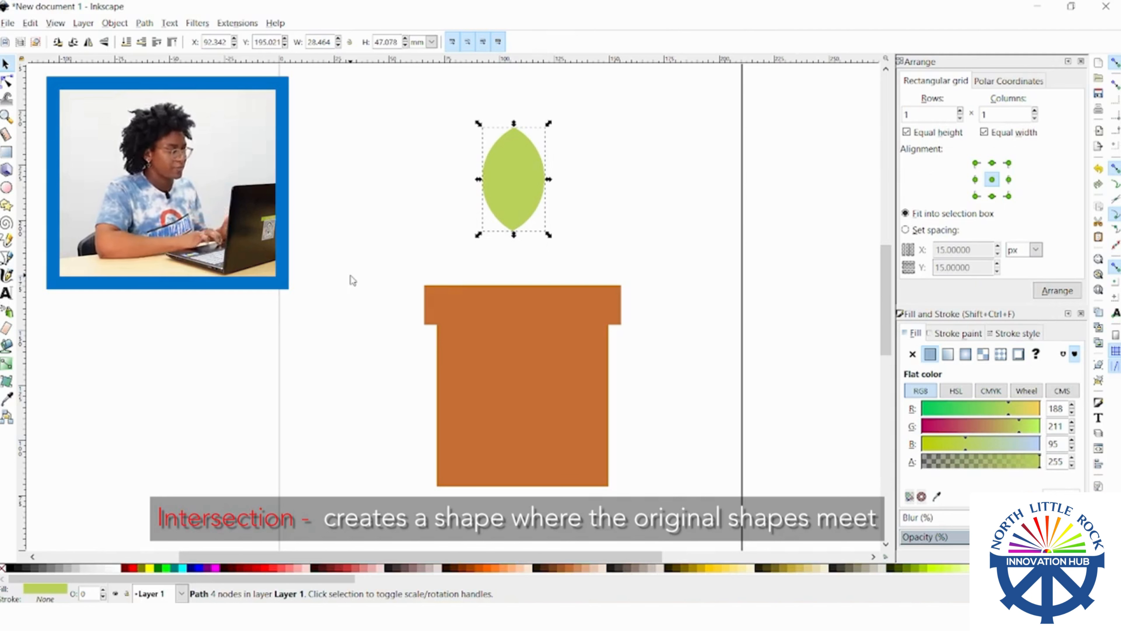
Enlarge the leaf proportionally to about 52 by 87 mm and centre it above the pot with its lower tip overlapping the rim
{"action": "mouse_move", "coordinate": [511, 194]}
{"action": "left_mouse_down"}
{"action": "mouse_move", "coordinate": [492, 321]}
{"action": "mouse_move", "coordinate": [520, 248]}
{"action": "mouse_move", "coordinate": [520, 183]}
{"action": "left_mouse_up"}
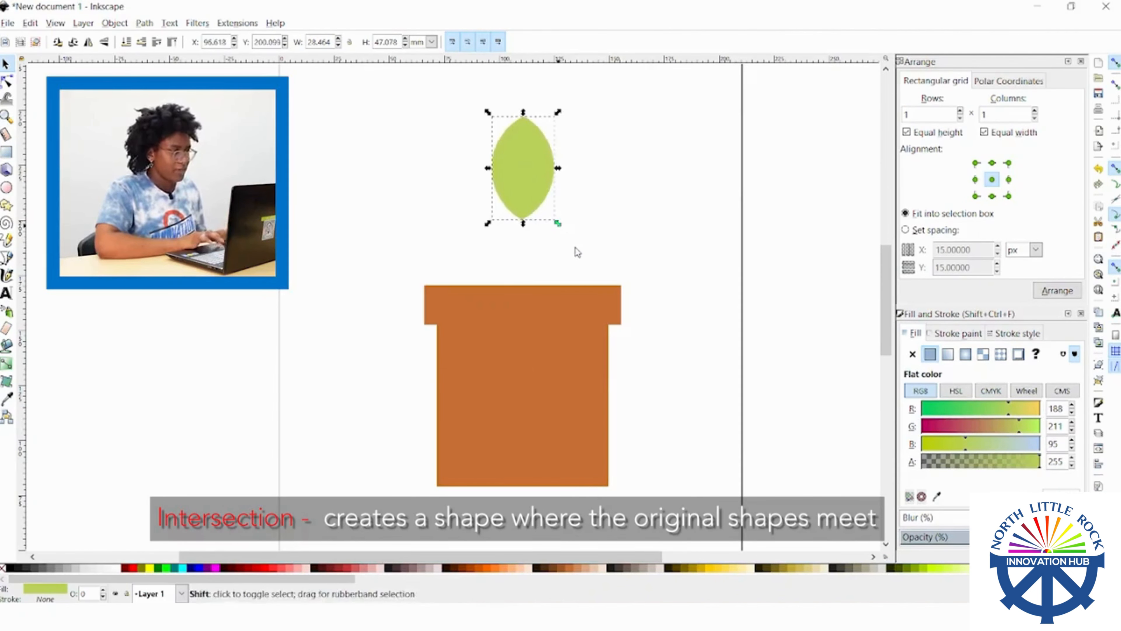
{"action": "left_click_drag", "start_coordinate": [558, 224], "coordinate": [621, 313]}
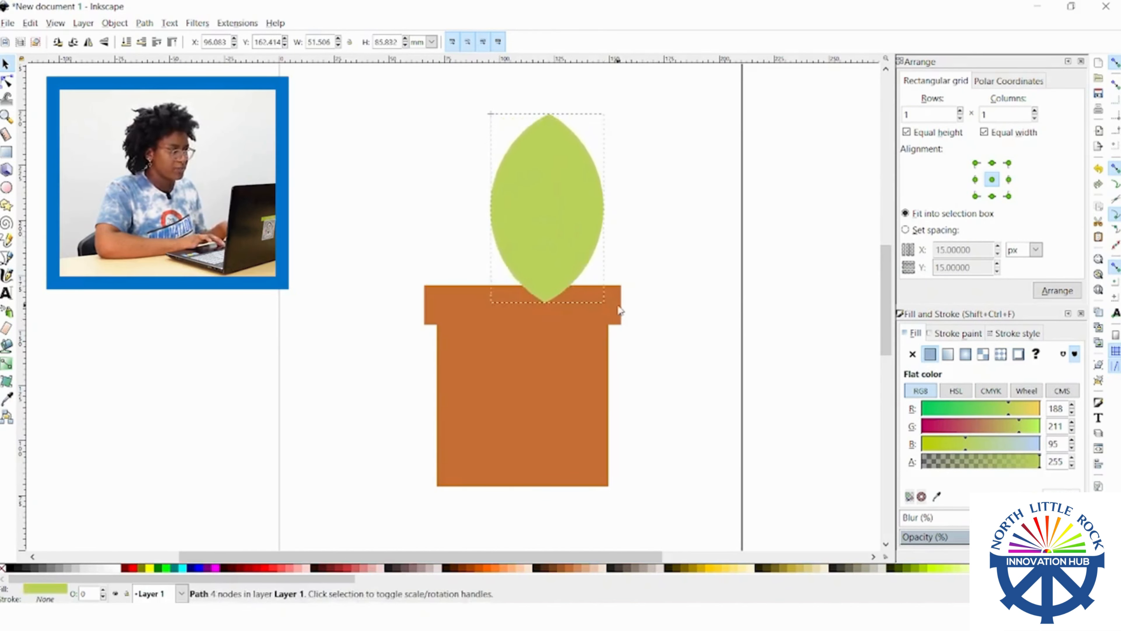
{"action": "left_click_drag", "start_coordinate": [560, 239], "coordinate": [528, 250]}
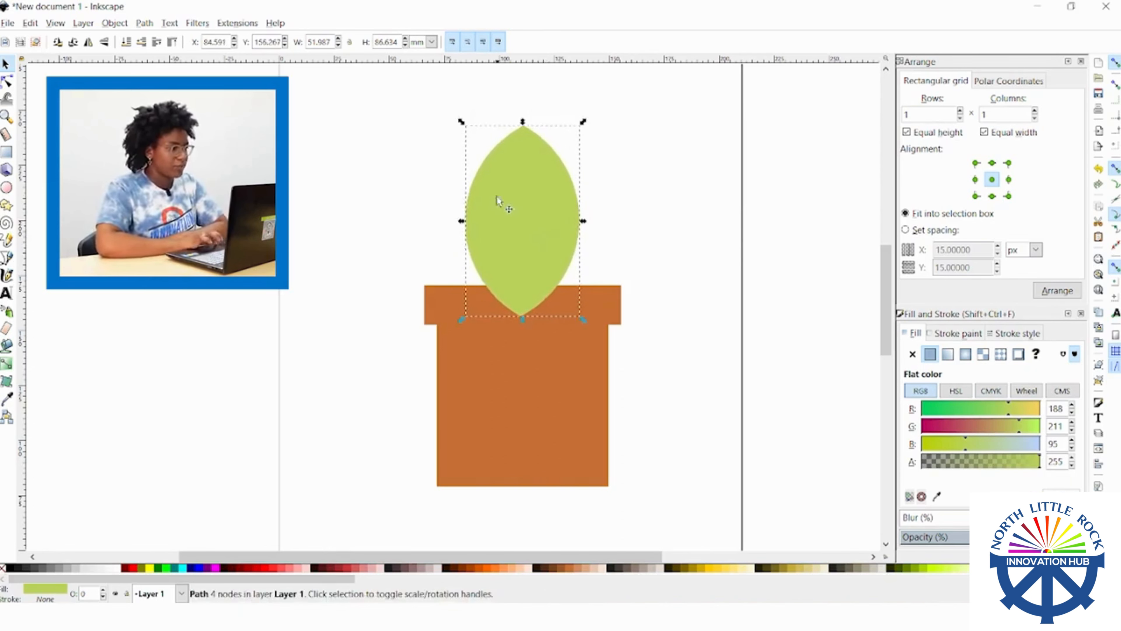
Shift the pot slightly down and lower the leaf to the bottom of the stack, behind the pot
{"action": "left_click", "coordinate": [509, 362]}
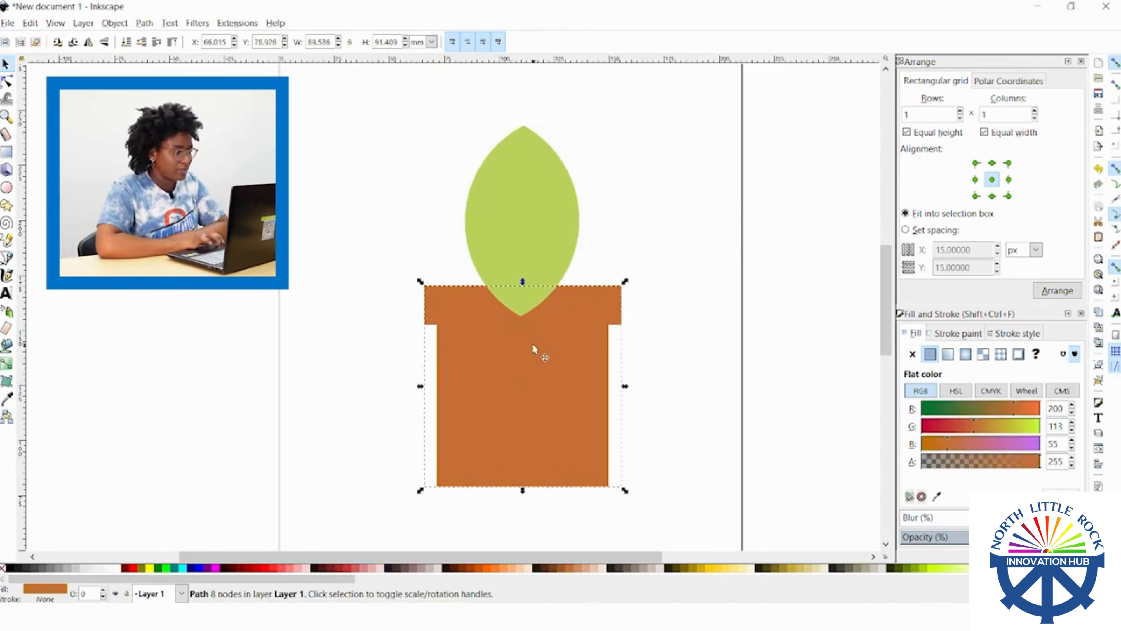
{"action": "mouse_move", "coordinate": [533, 393]}
{"action": "left_mouse_down"}
{"action": "mouse_move", "coordinate": [519, 415]}
{"action": "mouse_move", "coordinate": [527, 395]}
{"action": "left_mouse_up"}
{"action": "left_click", "coordinate": [551, 216]}
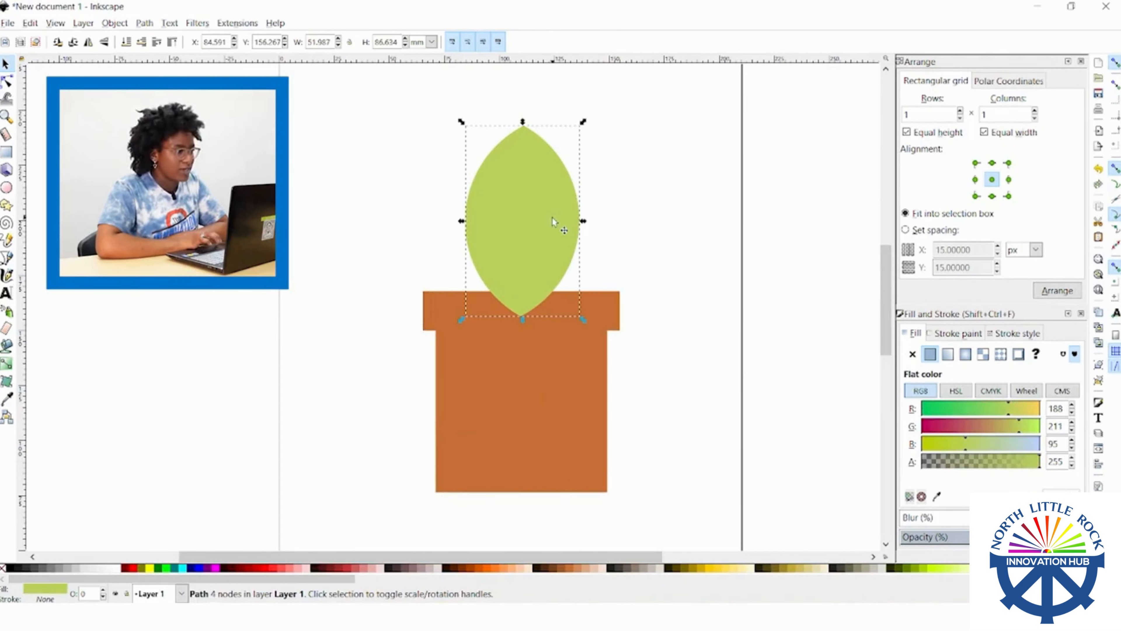
{"action": "left_click", "coordinate": [127, 42]}
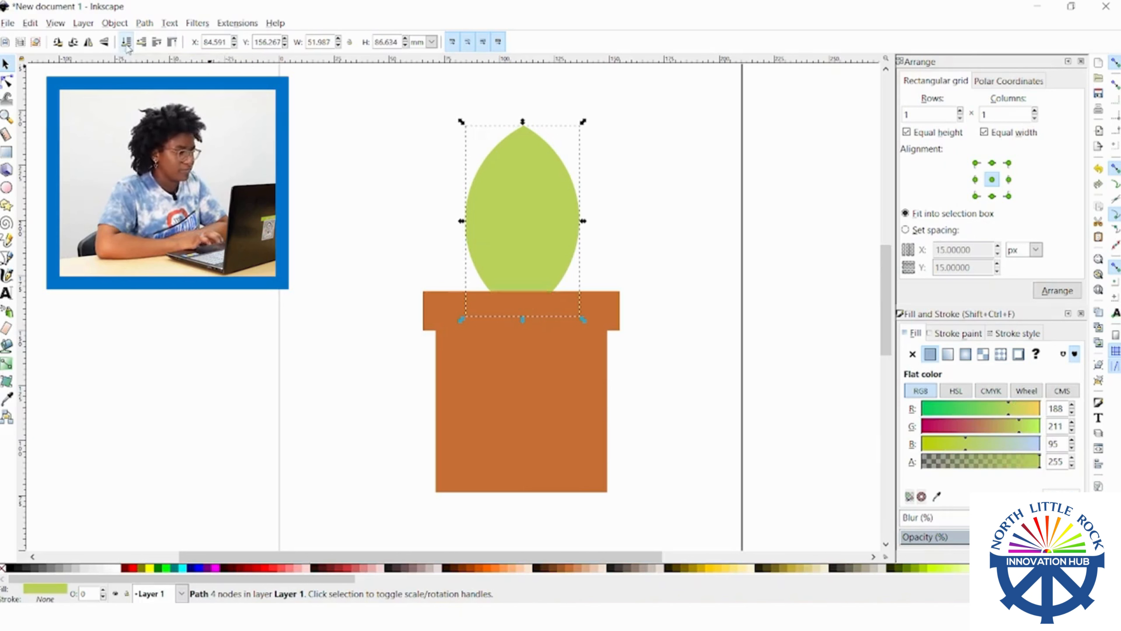
{"action": "right_click", "coordinate": [239, 368]}
{"action": "left_click", "coordinate": [394, 334]}
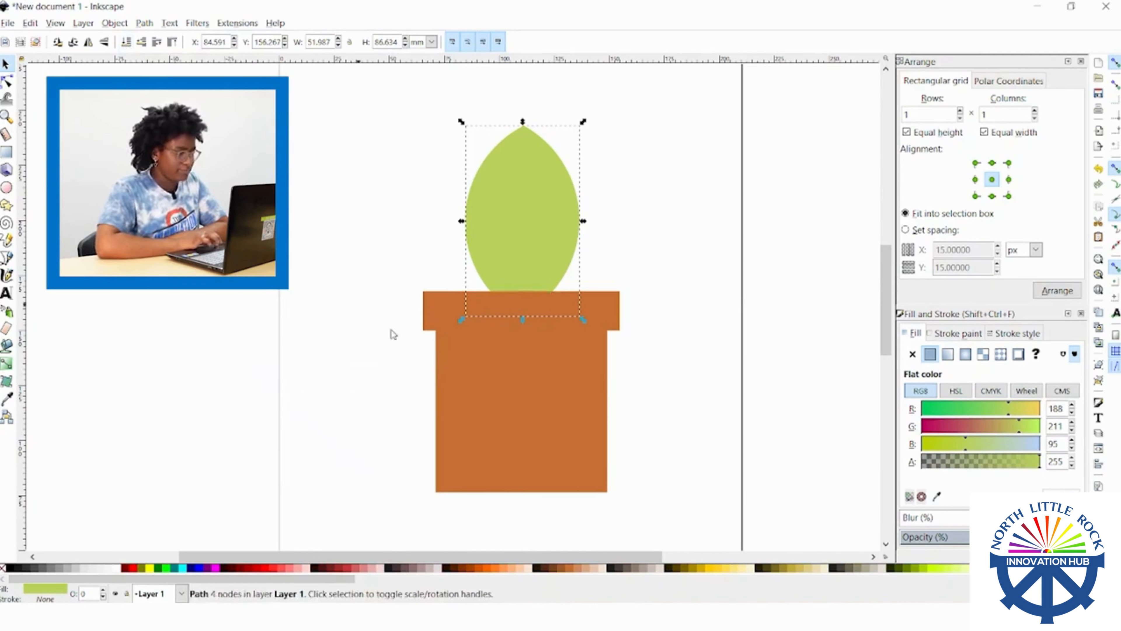
Adjust the pot's height on the page so its rim covers the leaf's pointed base
{"action": "left_click_drag", "start_coordinate": [524, 436], "coordinate": [522, 422]}
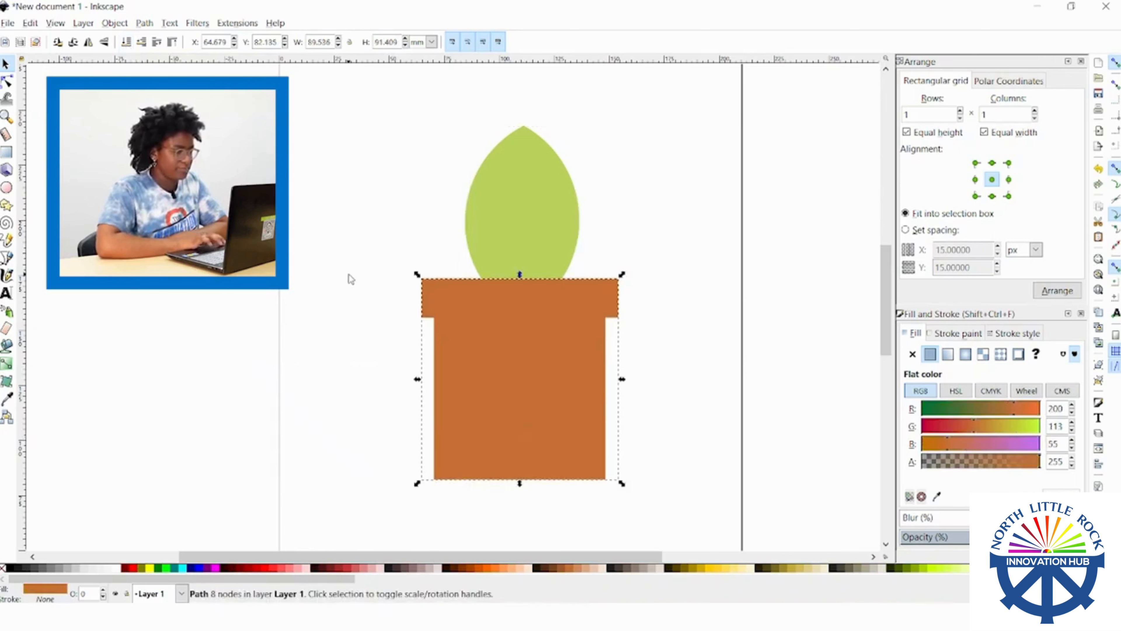
{"action": "left_click", "coordinate": [345, 275]}
{"action": "left_click", "coordinate": [501, 247]}
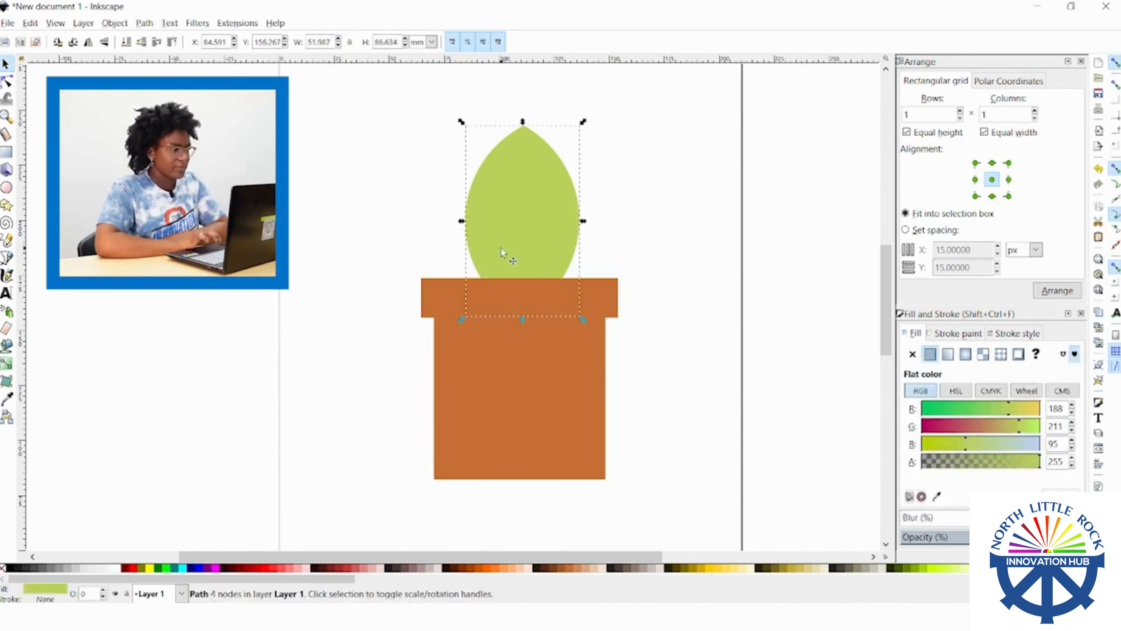
{"action": "left_click_drag", "start_coordinate": [513, 388], "coordinate": [513, 391]}
Duplicate the leaf by copy and paste and place the copy left of the original
{"action": "left_click", "coordinate": [497, 214]}
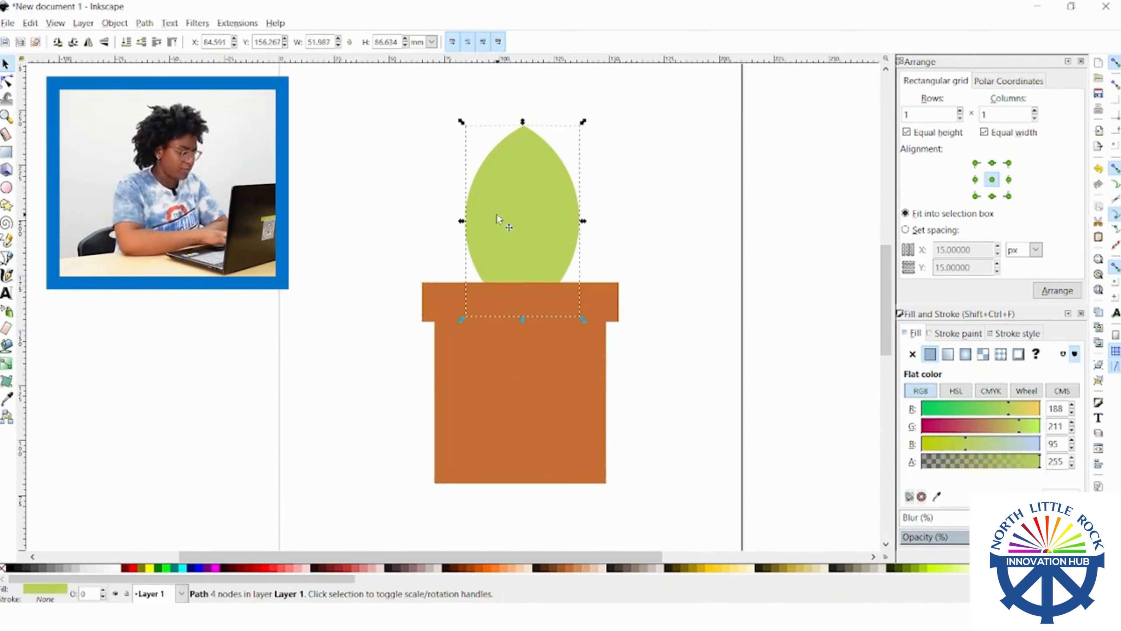
{"action": "key", "text": "ctrl+c"}
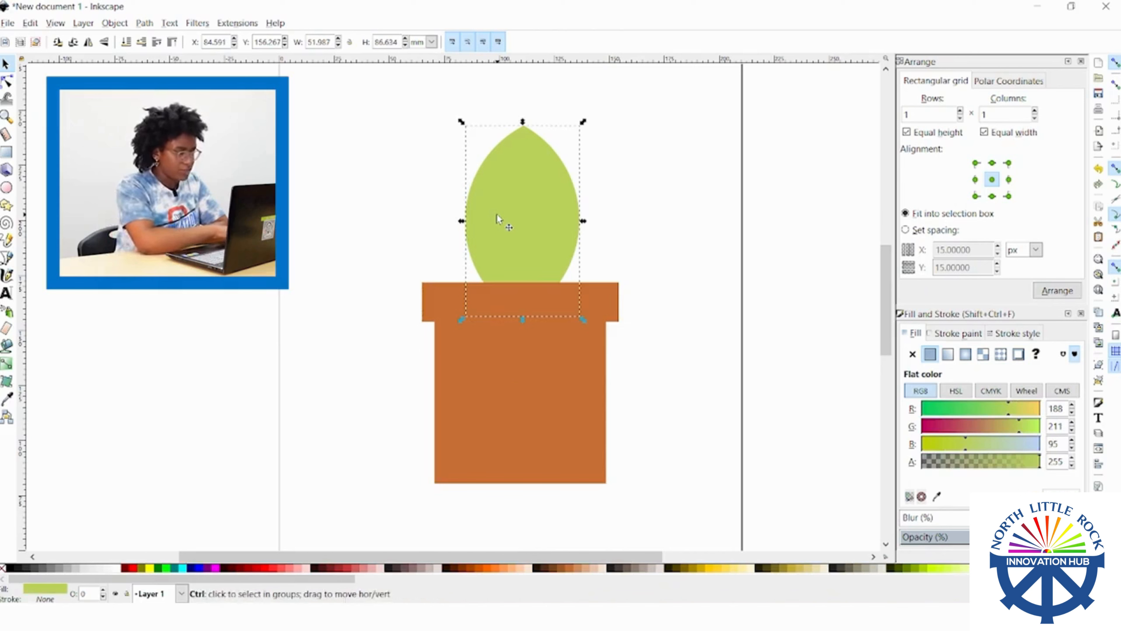
{"action": "key", "text": "ctrl+v"}
{"action": "left_click_drag", "start_coordinate": [498, 214], "coordinate": [361, 209]}
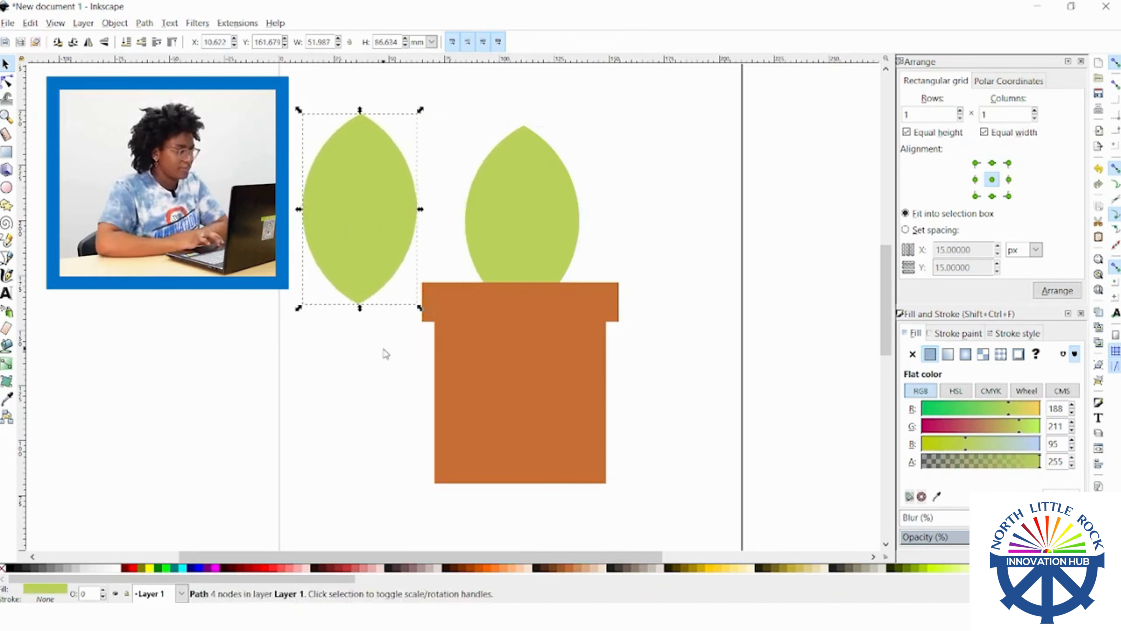
Rotate the copied leaf so it leans to the left and place it overlapping the centre leaf and the pot rim
{"action": "left_click", "coordinate": [344, 187]}
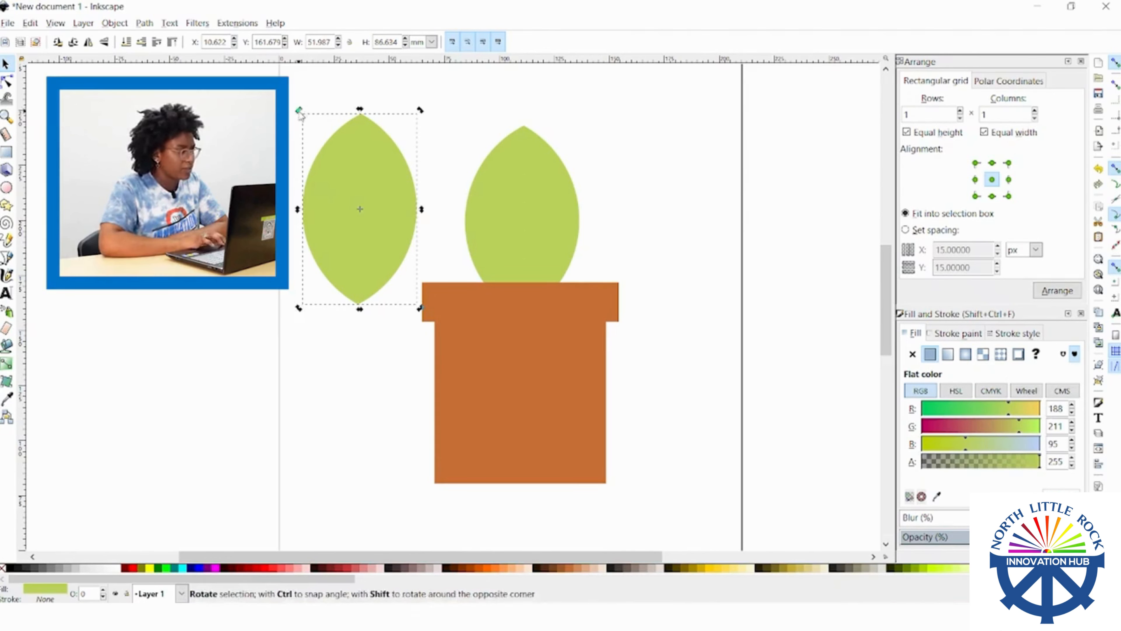
{"action": "left_click_drag", "start_coordinate": [299, 309], "coordinate": [396, 334]}
{"action": "left_click_drag", "start_coordinate": [384, 172], "coordinate": [501, 208]}
{"action": "left_click", "coordinate": [501, 209]}
{"action": "left_click", "coordinate": [326, 260]}
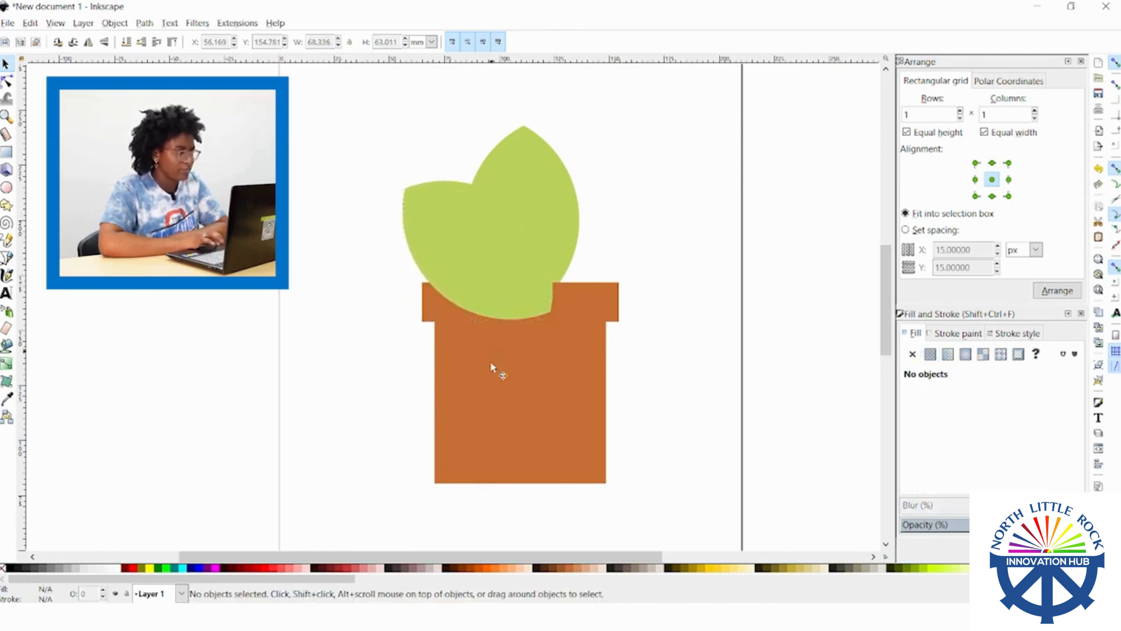
Lower the left-leaning leaf to the bottom of the stack so it sits behind the pot
{"action": "left_click", "coordinate": [482, 270]}
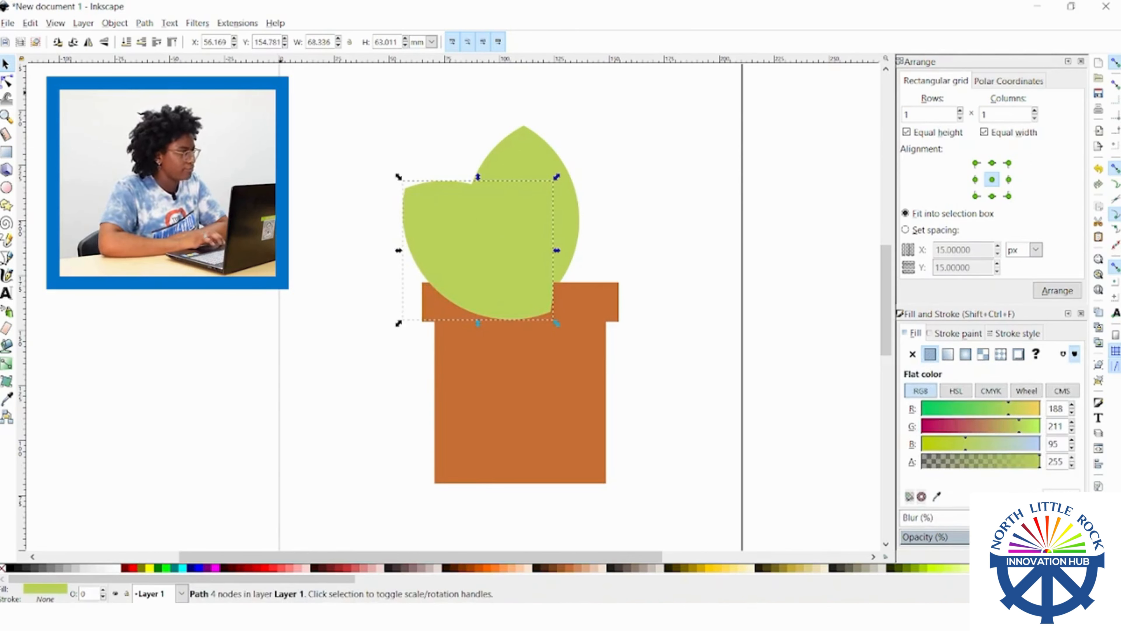
{"action": "left_click", "coordinate": [123, 46]}
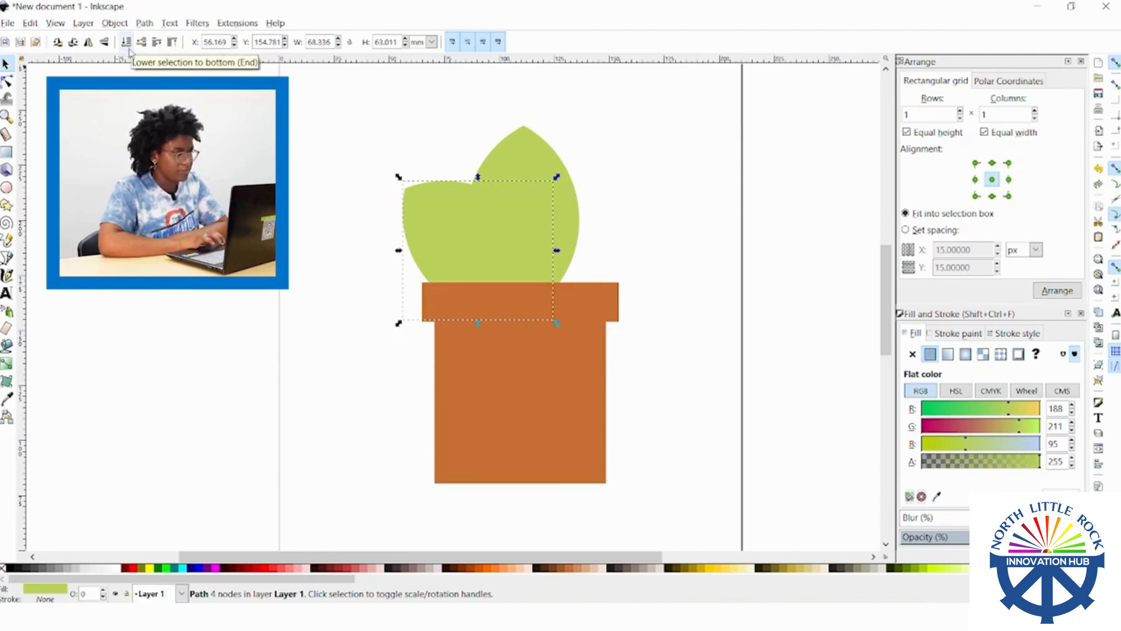
{"action": "left_click", "coordinate": [366, 194]}
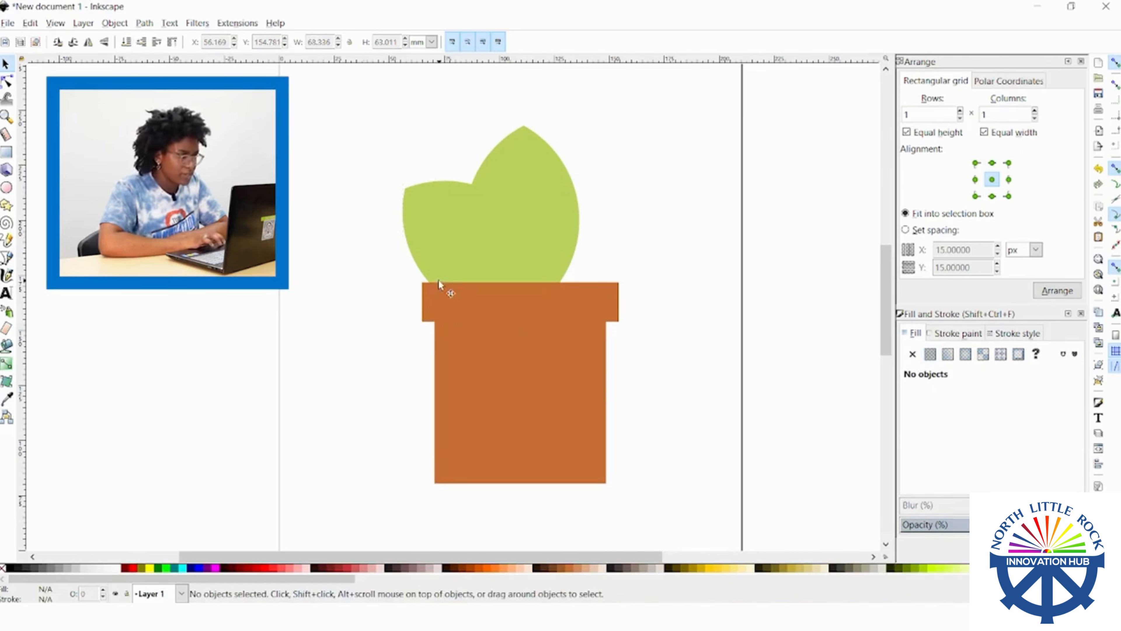
Duplicate the left-leaning leaf, flip the copy horizontally, and place it on the right side of the centre leaf
{"action": "left_click", "coordinate": [437, 257]}
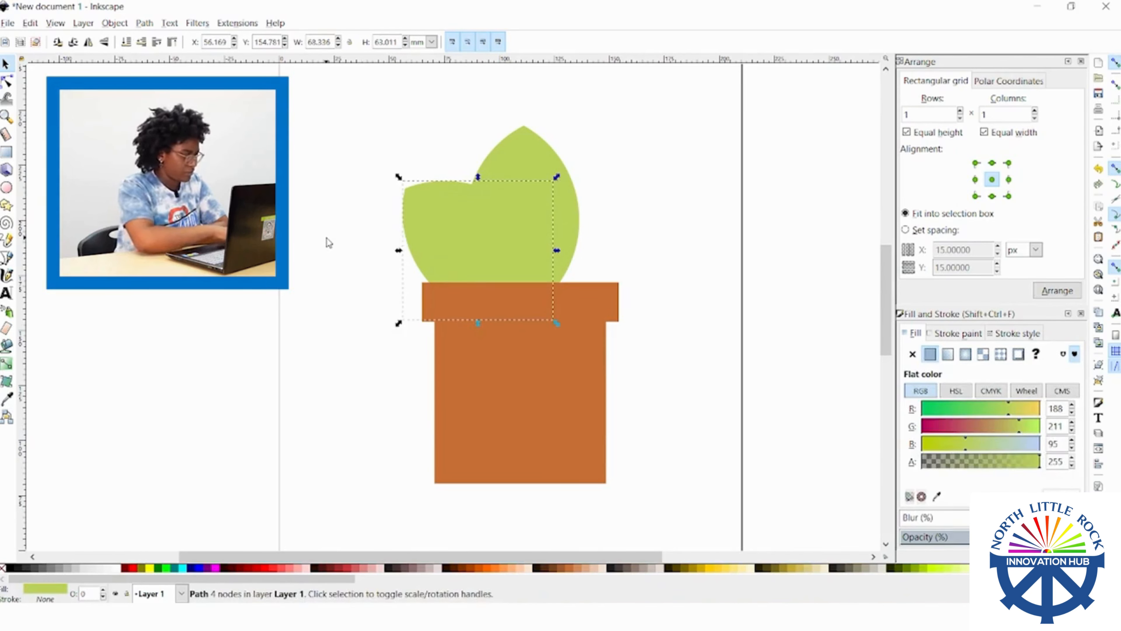
{"action": "key", "text": "ctrl+v"}
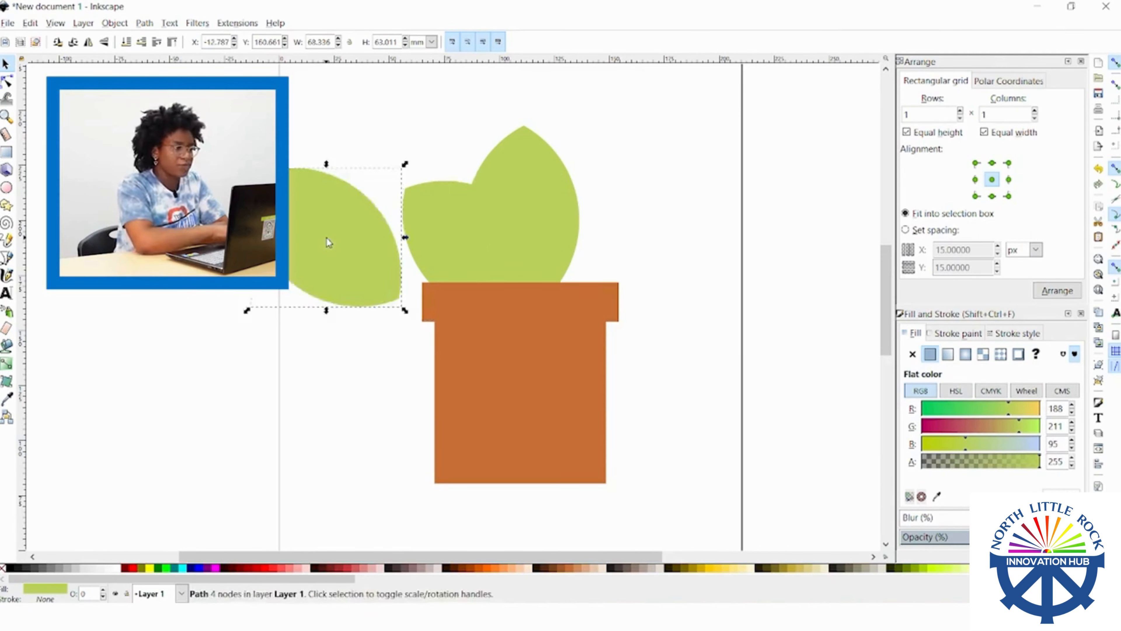
{"action": "left_click_drag", "start_coordinate": [326, 239], "coordinate": [716, 252]}
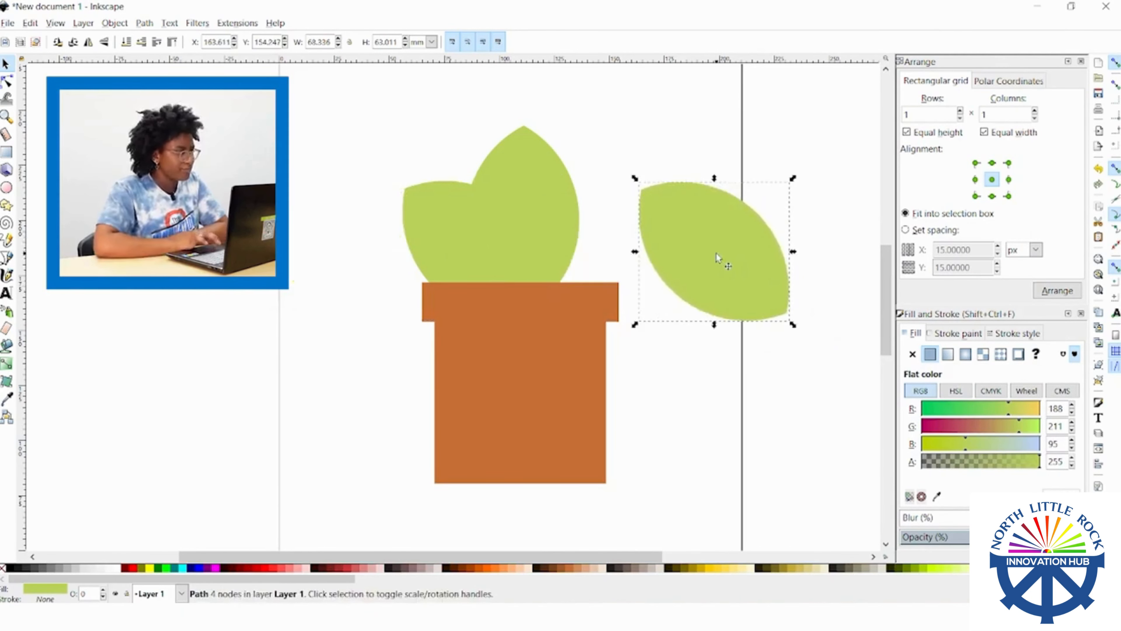
{"action": "left_click", "coordinate": [88, 43]}
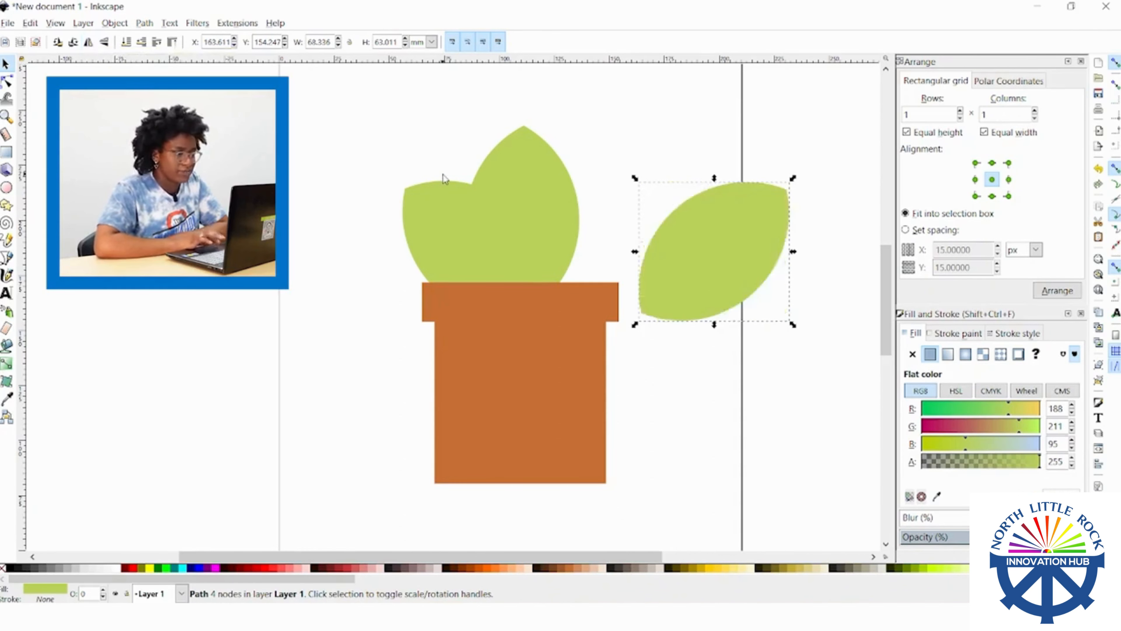
{"action": "left_click_drag", "start_coordinate": [734, 240], "coordinate": [590, 232]}
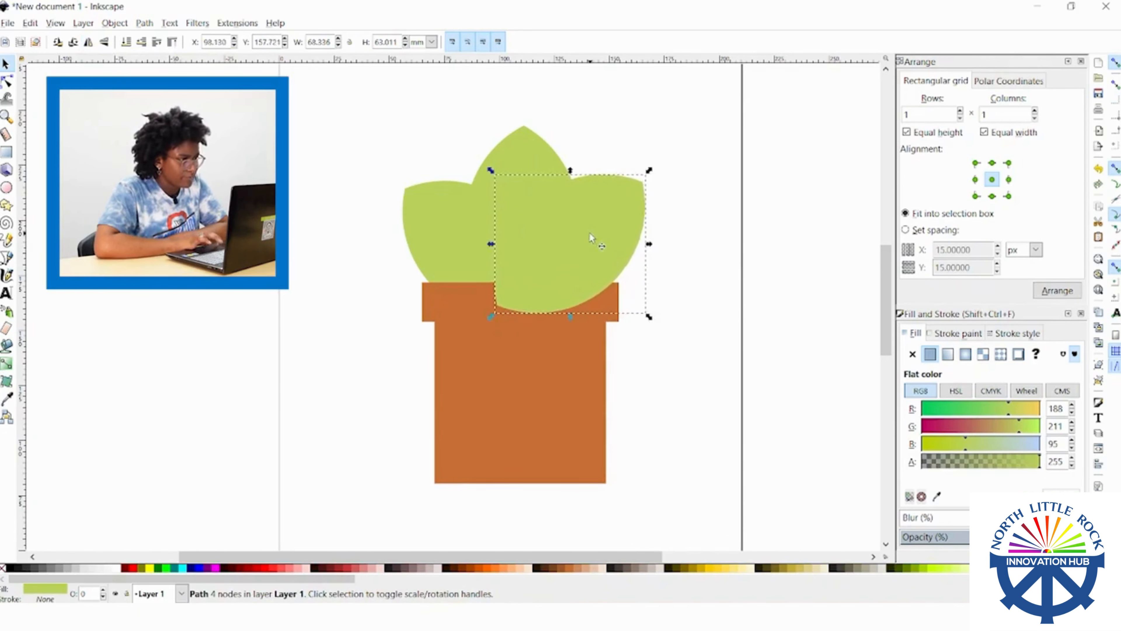
Lower the mirrored leaf to the bottom, behind the pot, and shift the leaf and pot slightly to even out the plant
{"action": "left_click", "coordinate": [126, 42]}
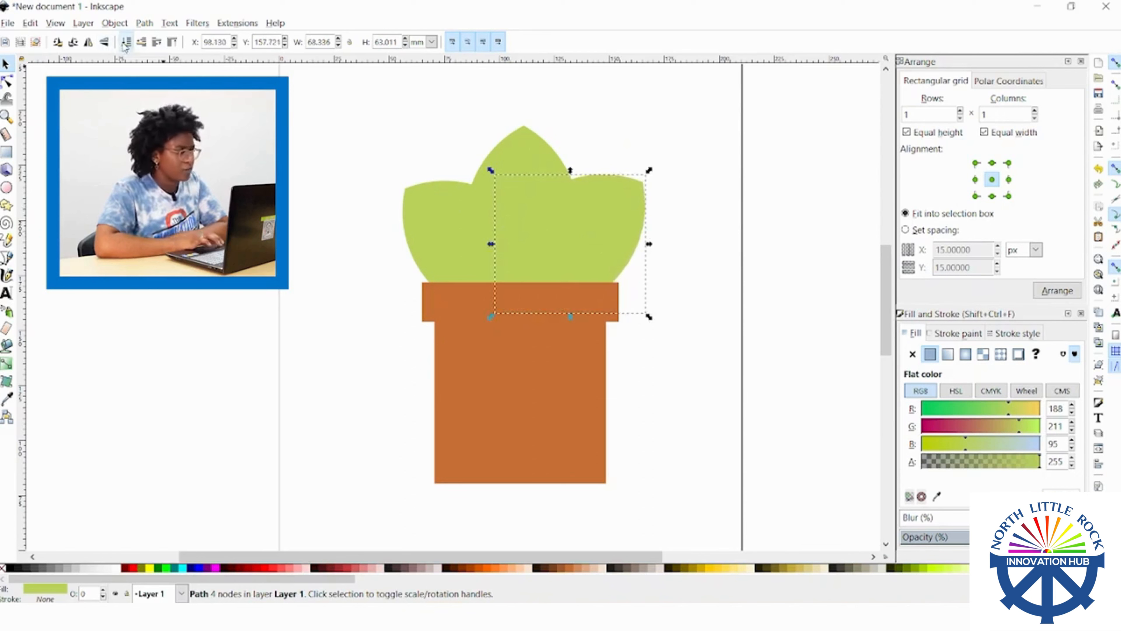
{"action": "right_click", "coordinate": [276, 290]}
{"action": "left_click", "coordinate": [315, 179]}
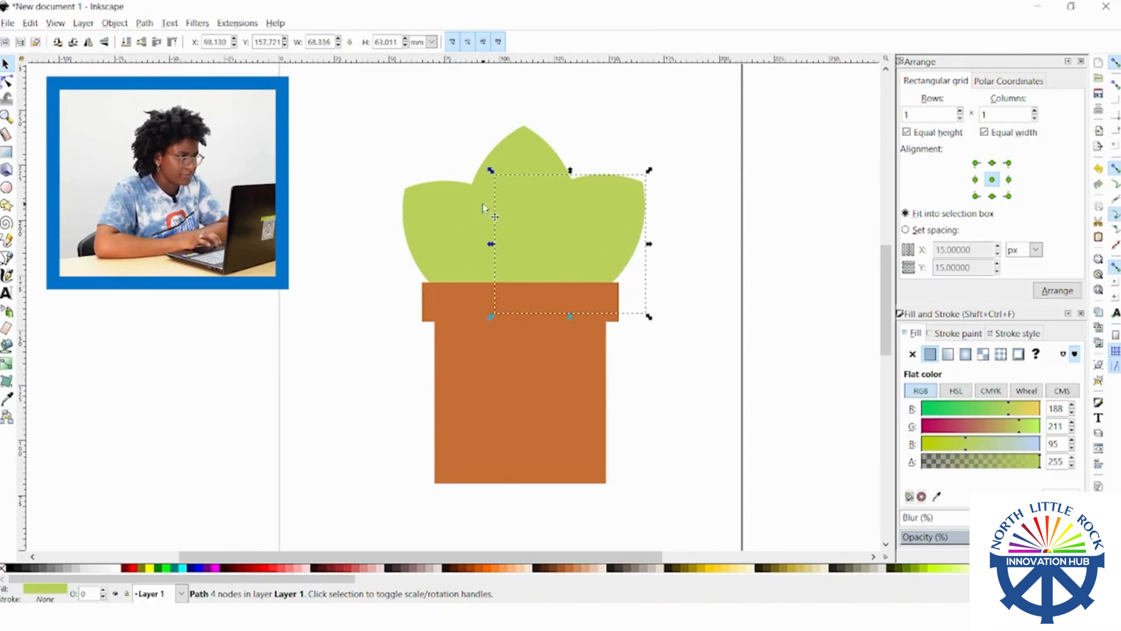
{"action": "left_click", "coordinate": [566, 223]}
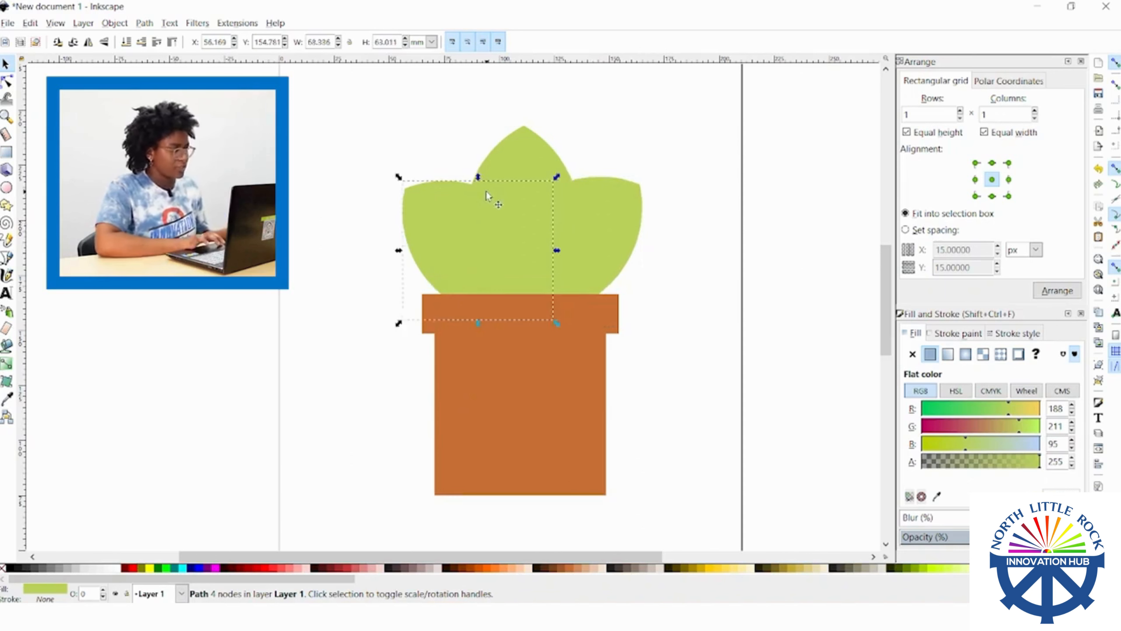
Scale all three leaves together down to about 86 by 70 mm and centre them over the pot rim
{"action": "left_click", "coordinate": [518, 162], "text": "shift"}
{"action": "left_click", "coordinate": [636, 245], "text": "shift"}
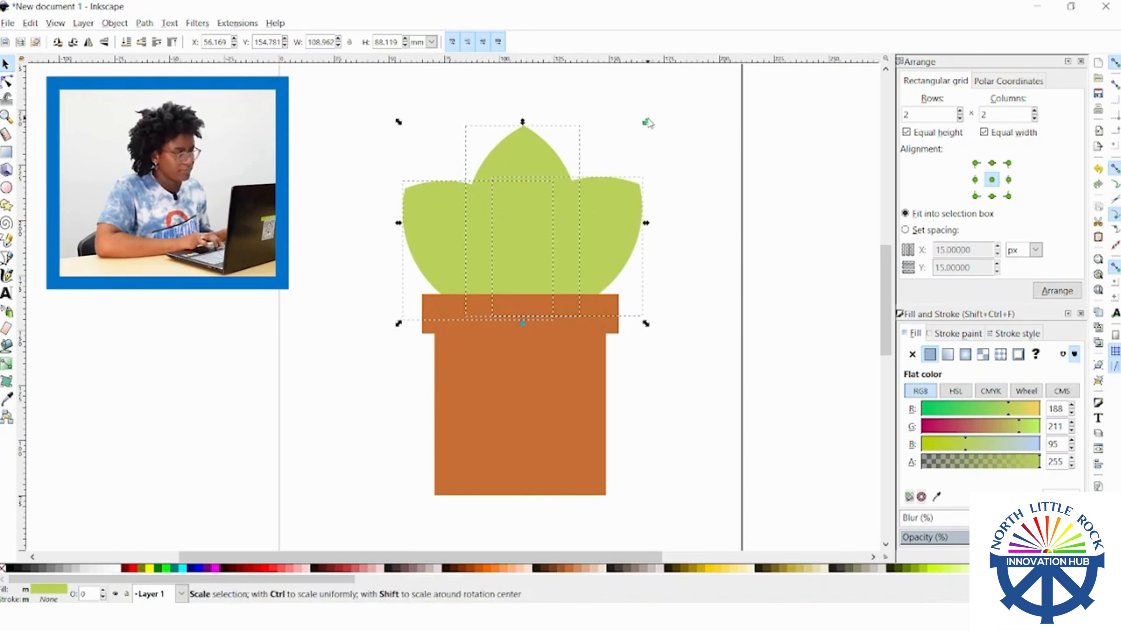
{"action": "left_click_drag", "start_coordinate": [648, 123], "coordinate": [635, 160]}
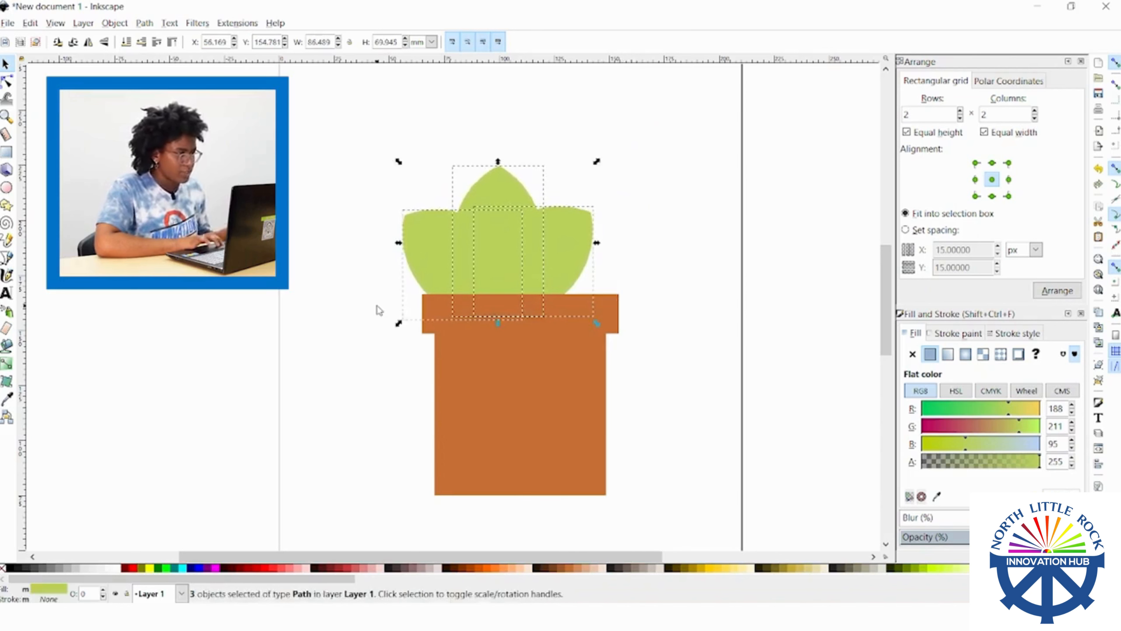
{"action": "left_click_drag", "start_coordinate": [466, 268], "coordinate": [488, 272]}
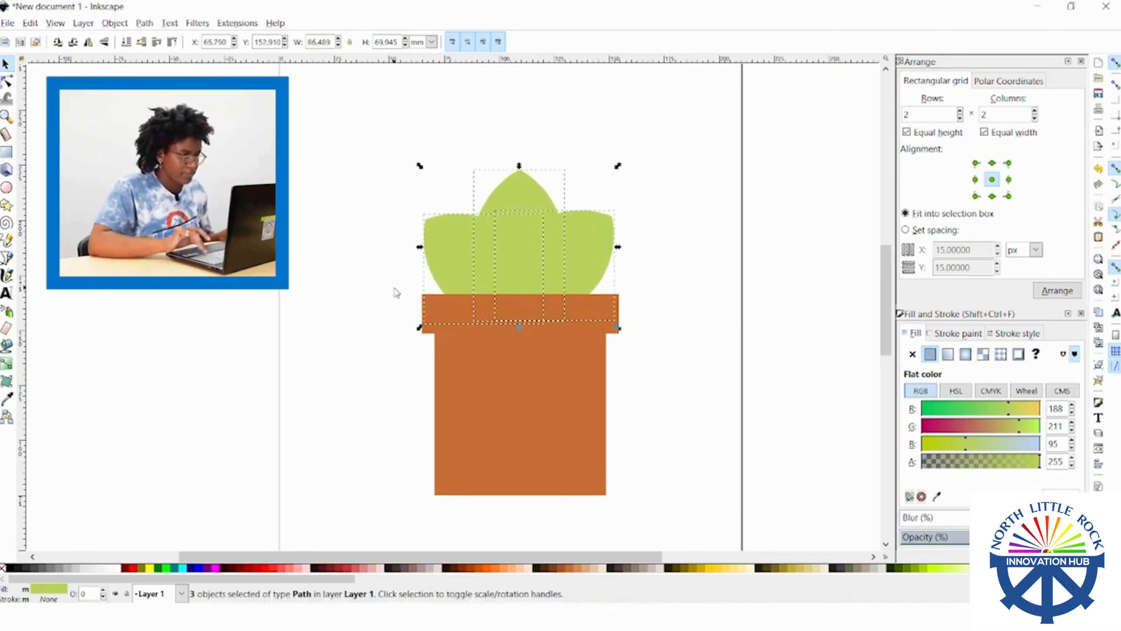
{"action": "key", "text": "Right"}
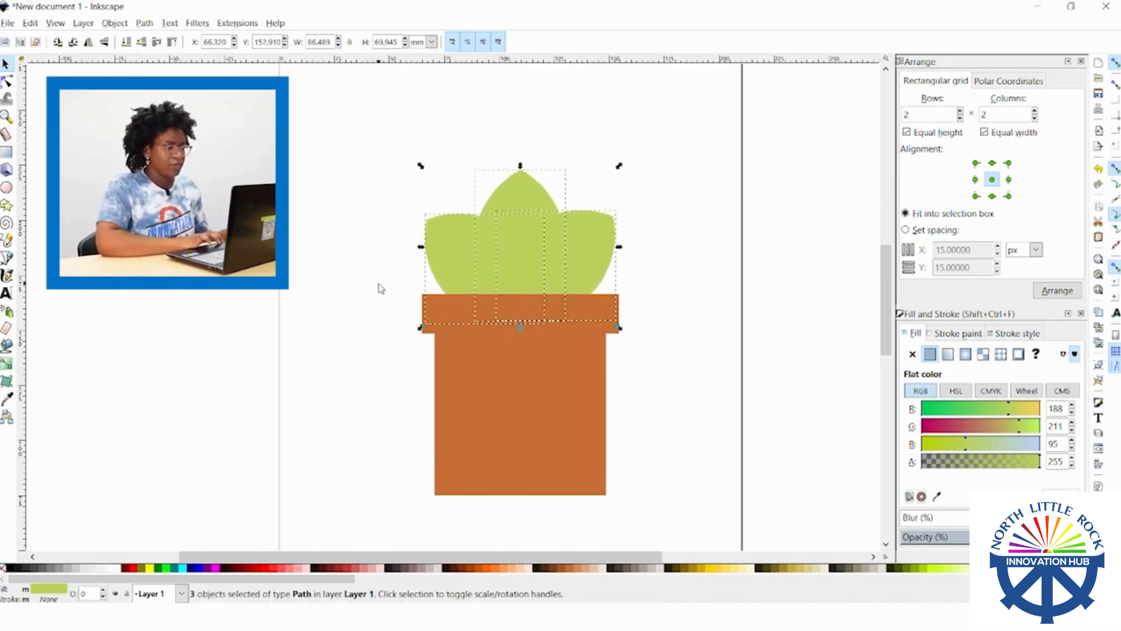
{"action": "key", "text": "Escape"}
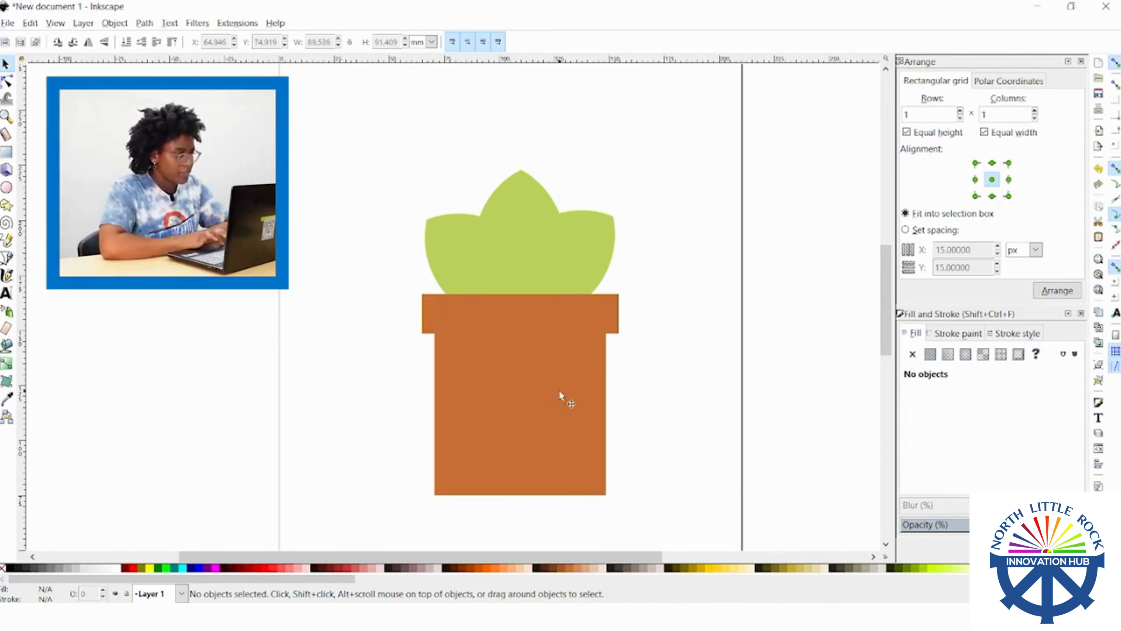
Convert the pot to a path with Object to Path and open its nodes for editing
{"action": "left_click", "coordinate": [559, 407]}
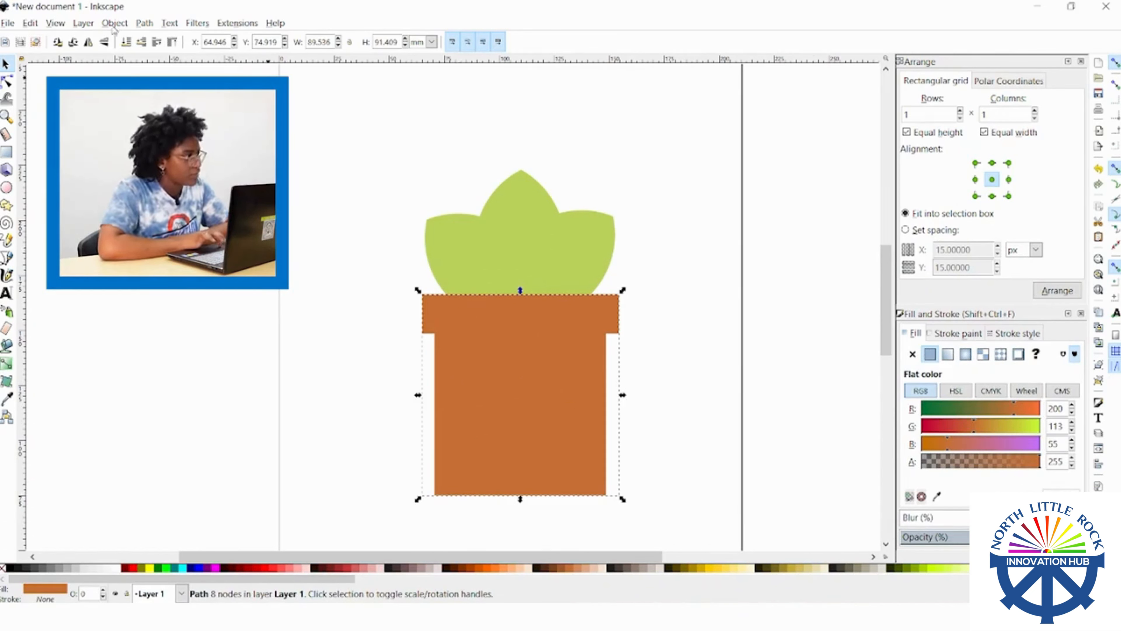
{"action": "left_click", "coordinate": [138, 24]}
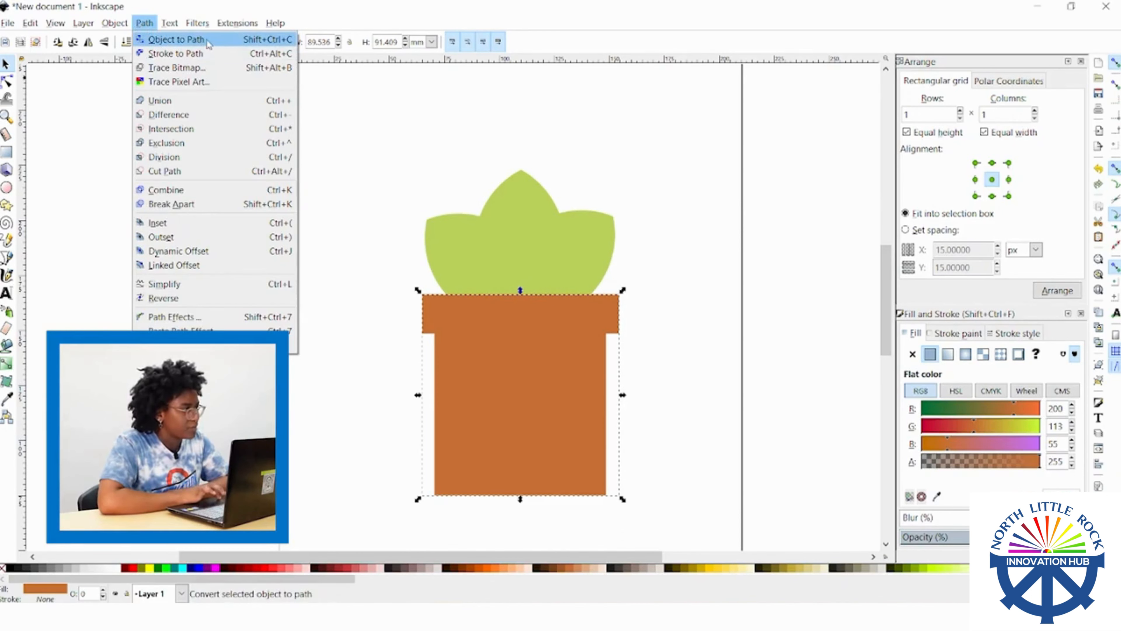
{"action": "left_click", "coordinate": [212, 46]}
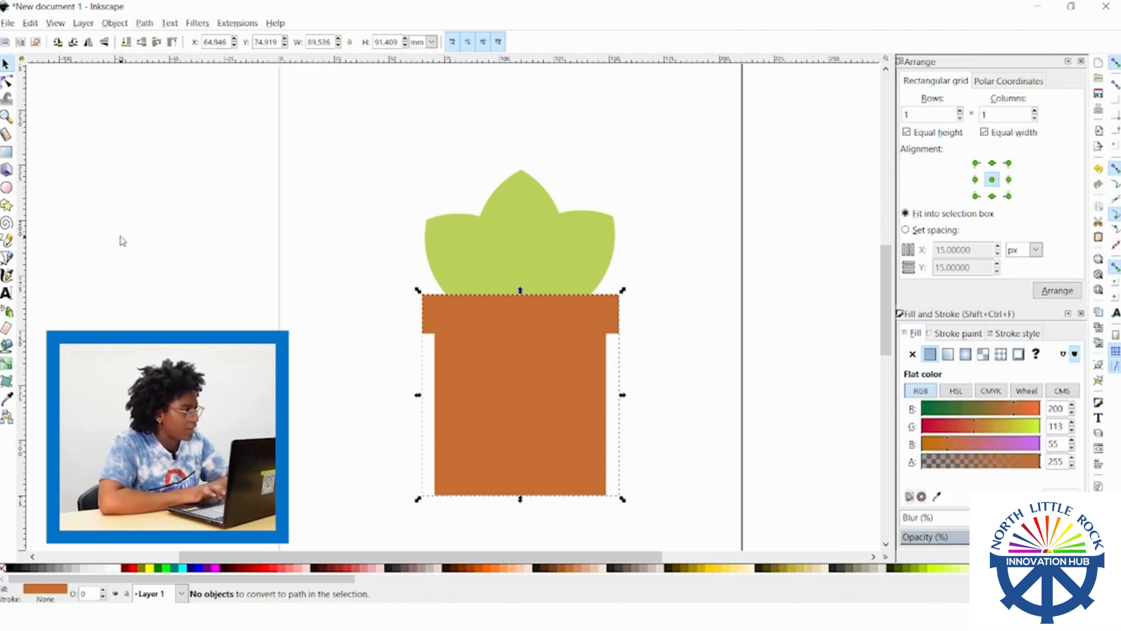
{"action": "left_click", "coordinate": [7, 82]}
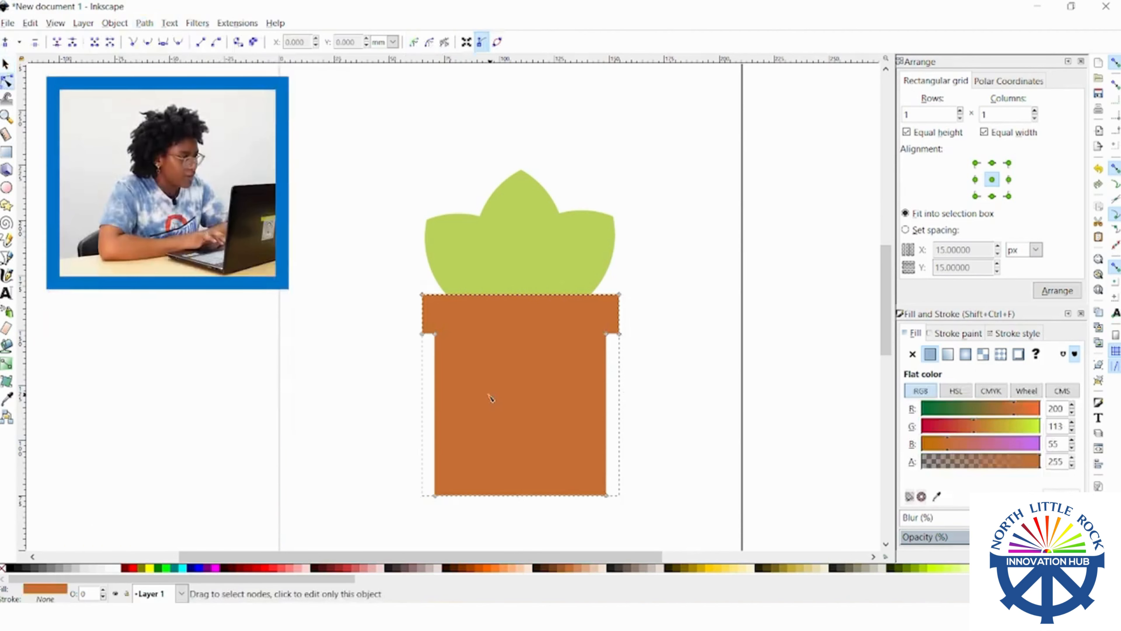
Try reshaping the pot by moving its bottom-right corner node freely, and undo the change
{"action": "left_click", "coordinate": [436, 496]}
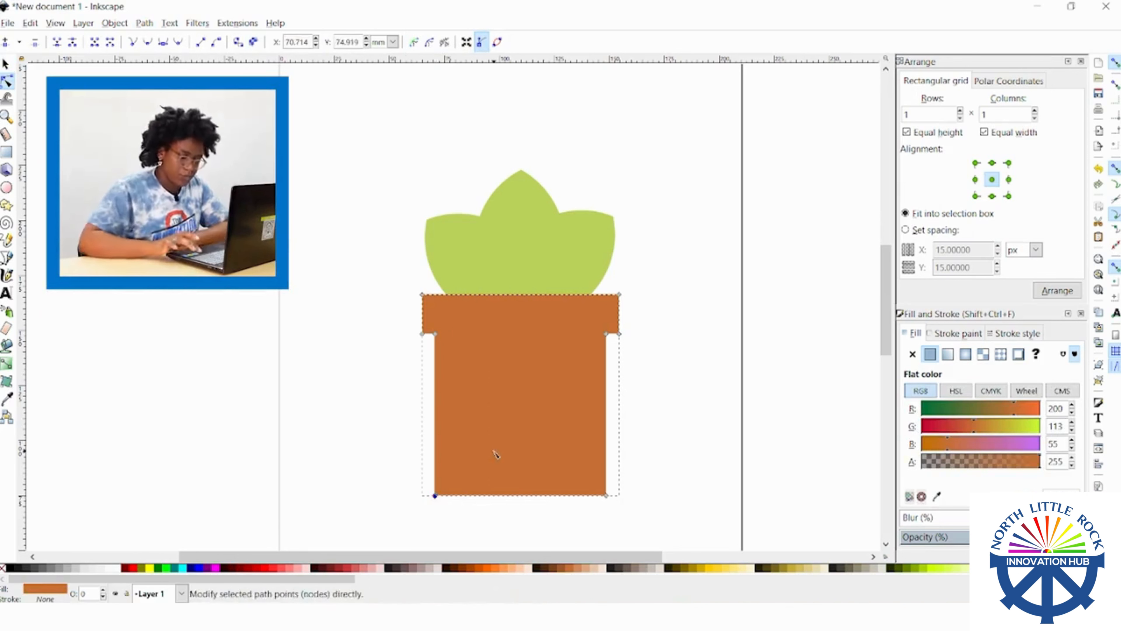
{"action": "left_click", "coordinate": [606, 495]}
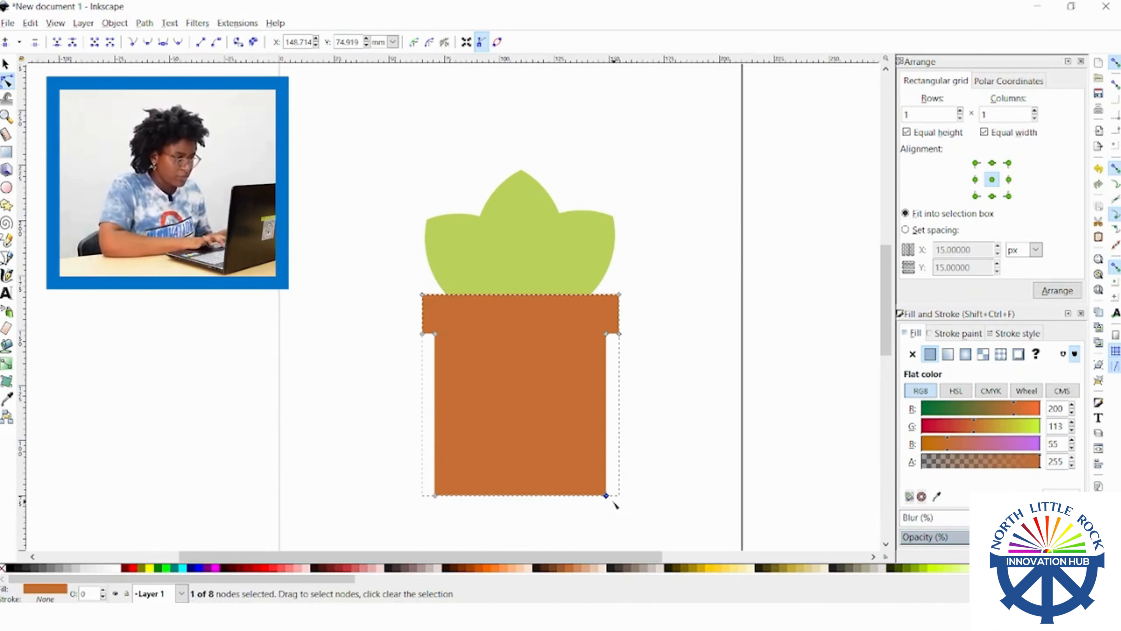
{"action": "left_click_drag", "start_coordinate": [606, 495], "coordinate": [671, 491]}
{"action": "left_click_drag", "start_coordinate": [674, 477], "coordinate": [533, 463]}
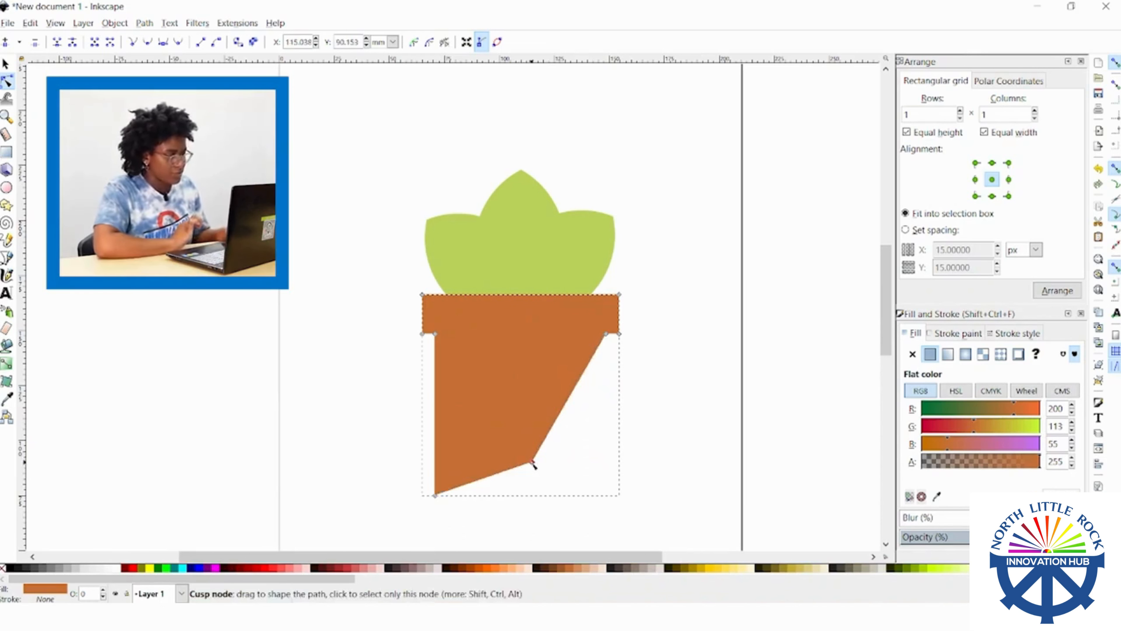
{"action": "key", "text": "ctrl+z"}
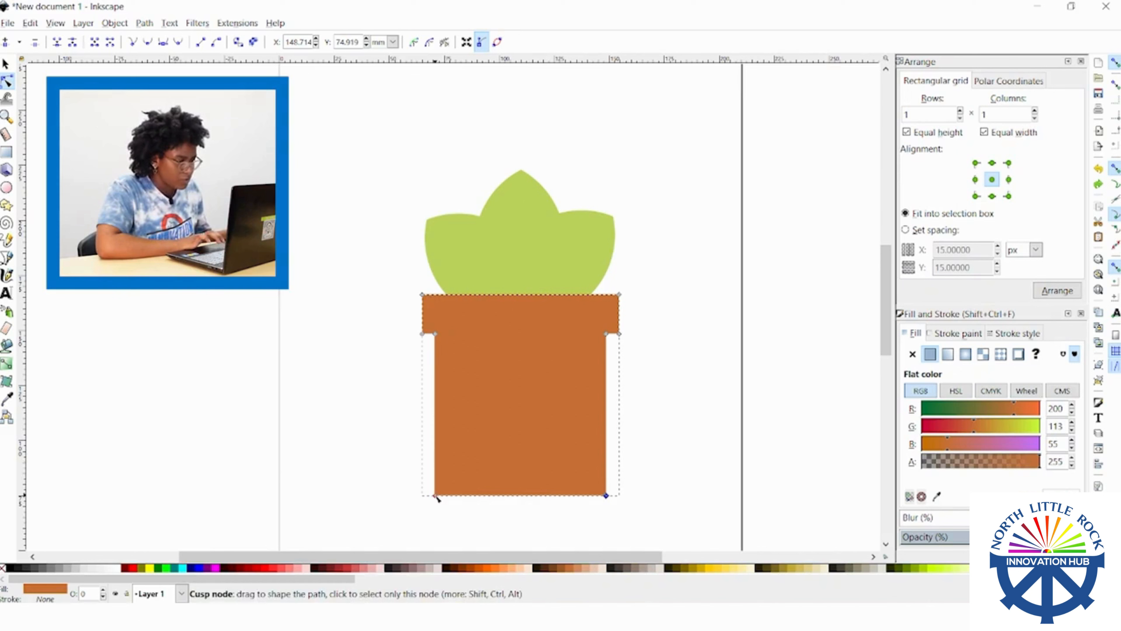
Raise the pot's two bottom corner nodes together until the whole pot is about 50 mm tall
{"action": "left_click", "coordinate": [436, 496], "text": "shift"}
{"action": "key", "text": "Up"}
{"action": "key", "text": "Up"}
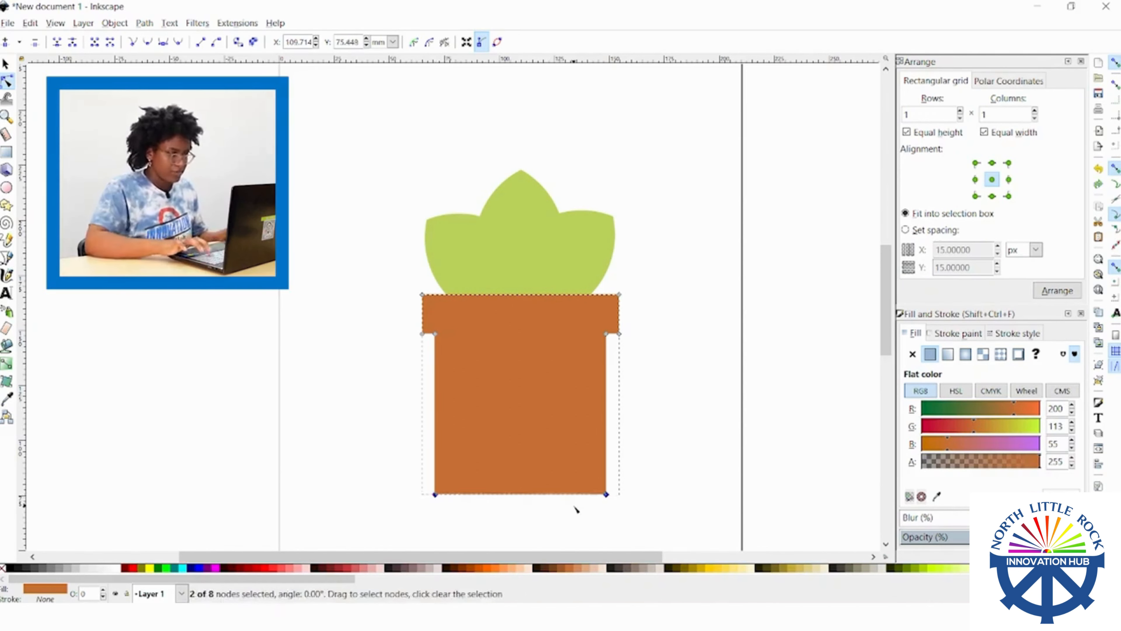
{"action": "key", "text": "Up"}
{"action": "key", "text": "Up"}
{"action": "key", "text": "Up"}
{"action": "key", "text": "Up"}
{"action": "key", "text": "Up"}
{"action": "key", "text": "Up"}
{"action": "key", "text": "Up"}
{"action": "key", "text": "Up"}
{"action": "key", "text": "Up"}
{"action": "key", "text": "Up"}
{"action": "key", "text": "Up"}
{"action": "key", "text": "Up"}
{"action": "key", "text": "Up"}
{"action": "key", "text": "Up"}
{"action": "key", "text": "Up"}
{"action": "key", "text": "Up"}
{"action": "key", "text": "Up"}
{"action": "key", "text": "Up"}
{"action": "key", "text": "Up"}
{"action": "key", "text": "Up"}
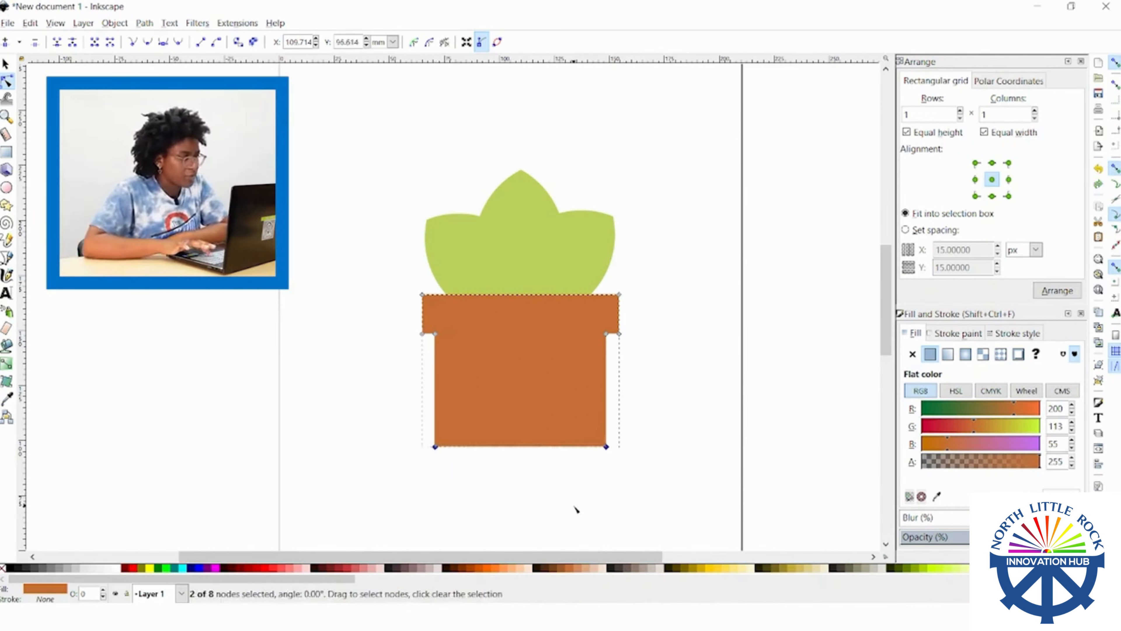
{"action": "key", "text": "Up"}
{"action": "key", "text": "Up"}
{"action": "key", "text": "Up"}
{"action": "key", "text": "Up"}
{"action": "key", "text": "Up"}
{"action": "key", "text": "Up"}
{"action": "key", "text": "Up"}
{"action": "key", "text": "Up"}
{"action": "key", "text": "Up"}
{"action": "key", "text": "Up"}
{"action": "key", "text": "Up"}
{"action": "key", "text": "Up"}
{"action": "key", "text": "Up"}
{"action": "key", "text": "Up"}
{"action": "key", "text": "Up"}
{"action": "key", "text": "Up"}
{"action": "key", "text": "Up"}
{"action": "key", "text": "Up"}
{"action": "key", "text": "Up"}
{"action": "key", "text": "Up"}
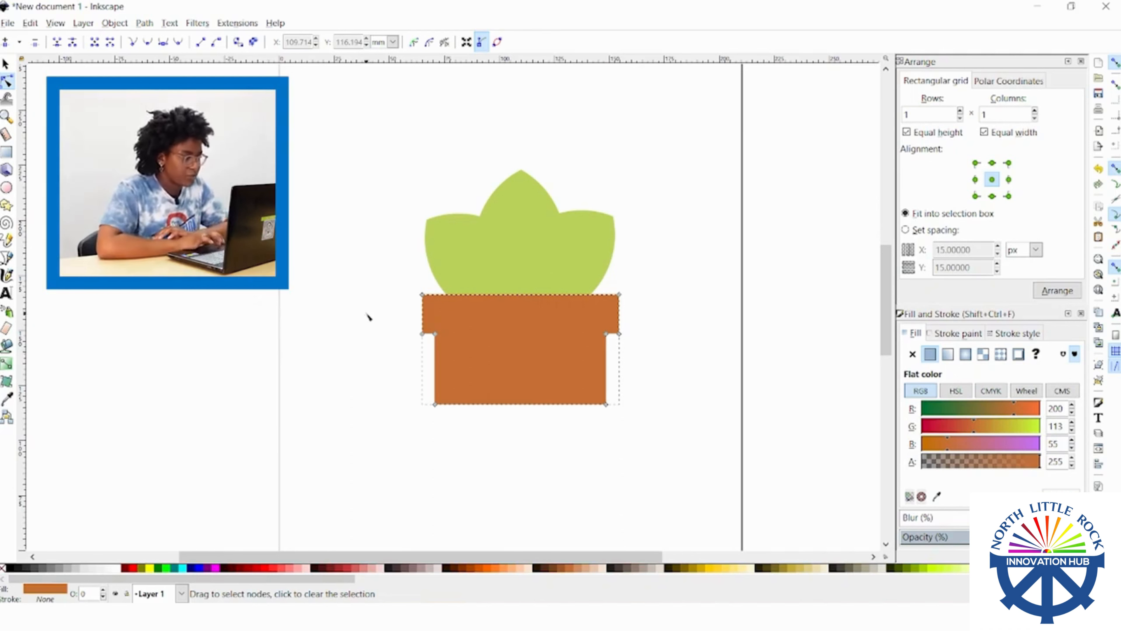
{"action": "left_click", "coordinate": [380, 325]}
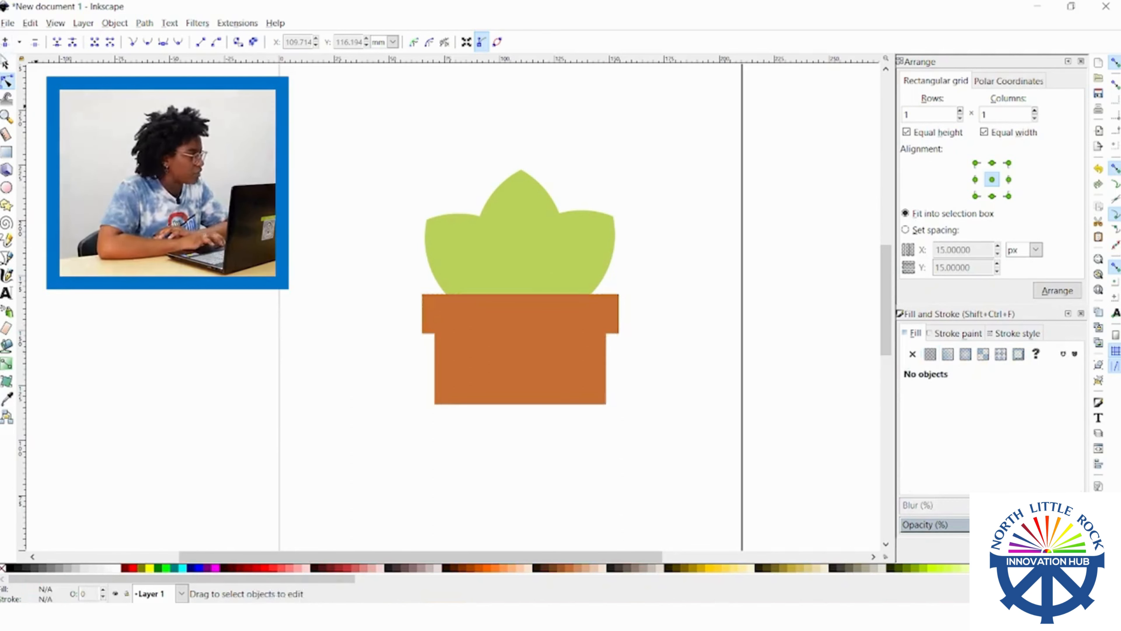
{"action": "left_click", "coordinate": [6, 64]}
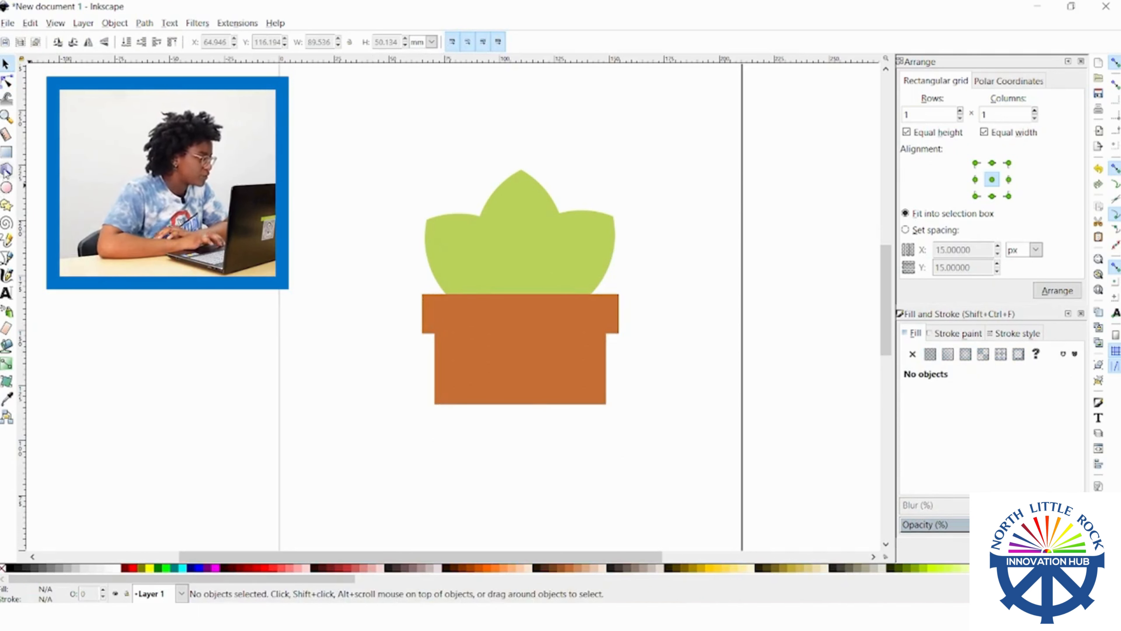
Draw a shadow strip about 78 by 5.7 mm directly beneath the pot rim and fill it with darker brown (RGB 160, 90, 44)
{"action": "left_click", "coordinate": [7, 152]}
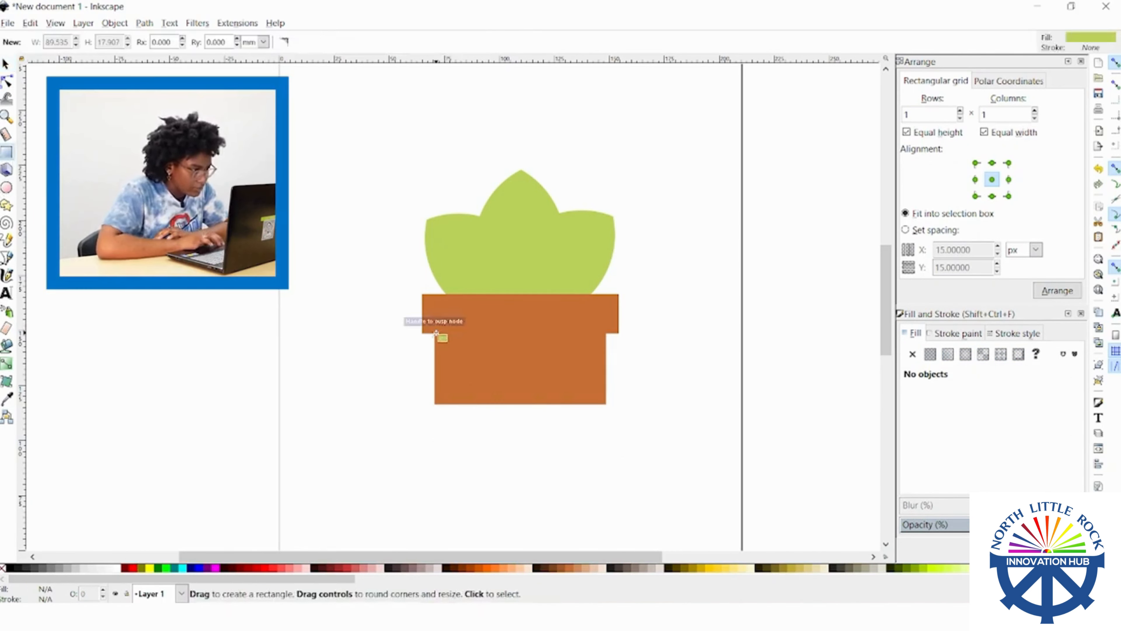
{"action": "left_click_drag", "start_coordinate": [435, 333], "coordinate": [606, 346]}
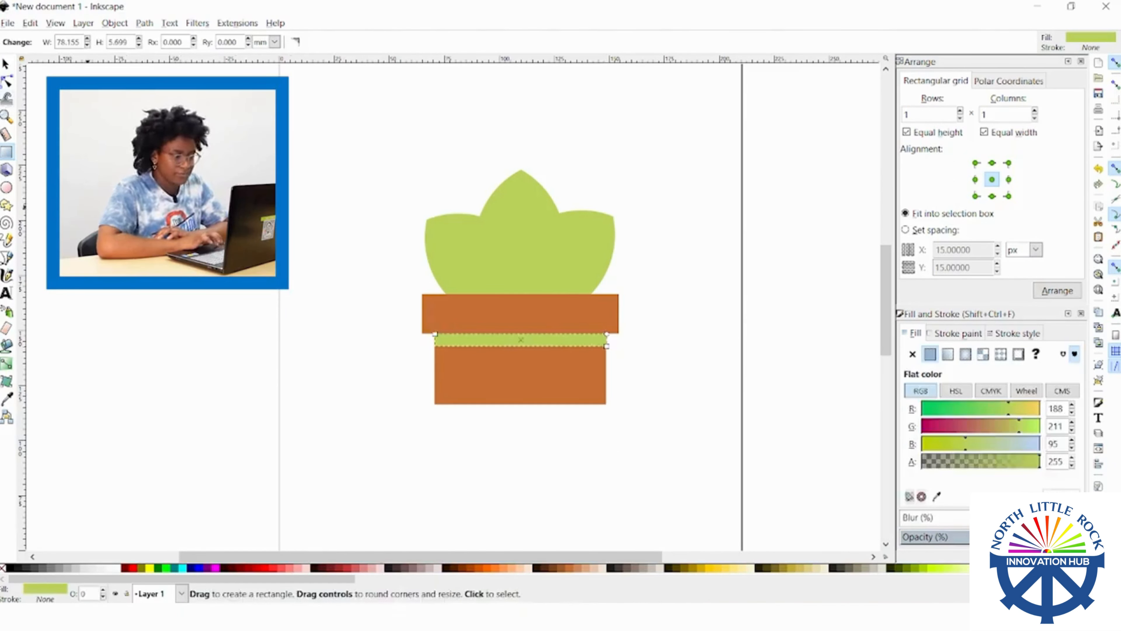
{"action": "left_click", "coordinate": [570, 569]}
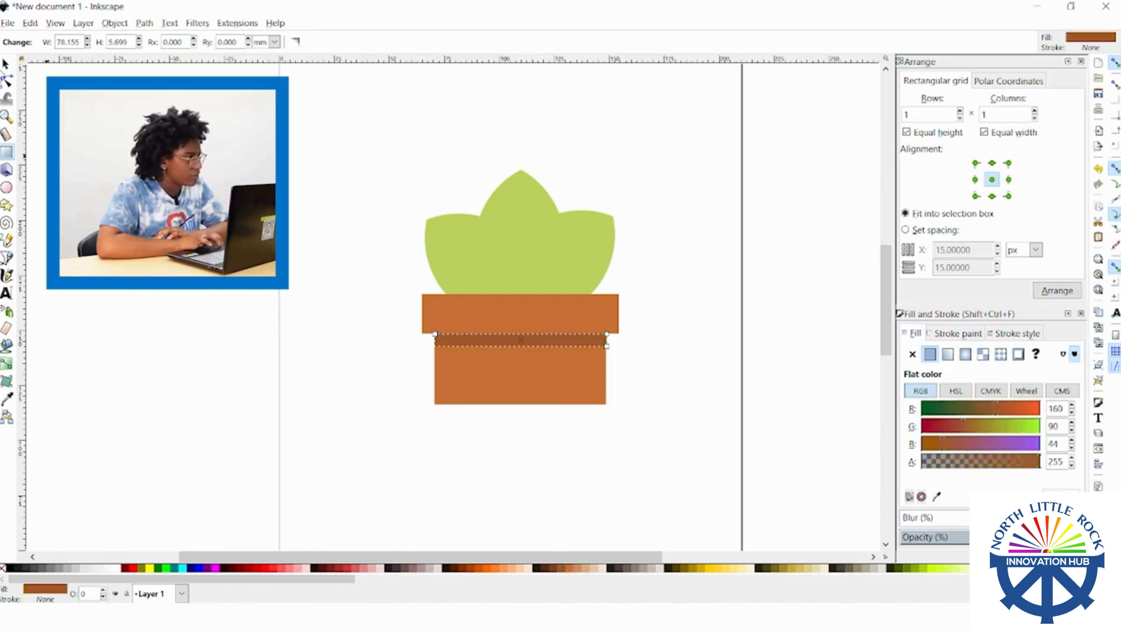
{"action": "left_click", "coordinate": [6, 63]}
{"action": "key", "text": "Escape"}
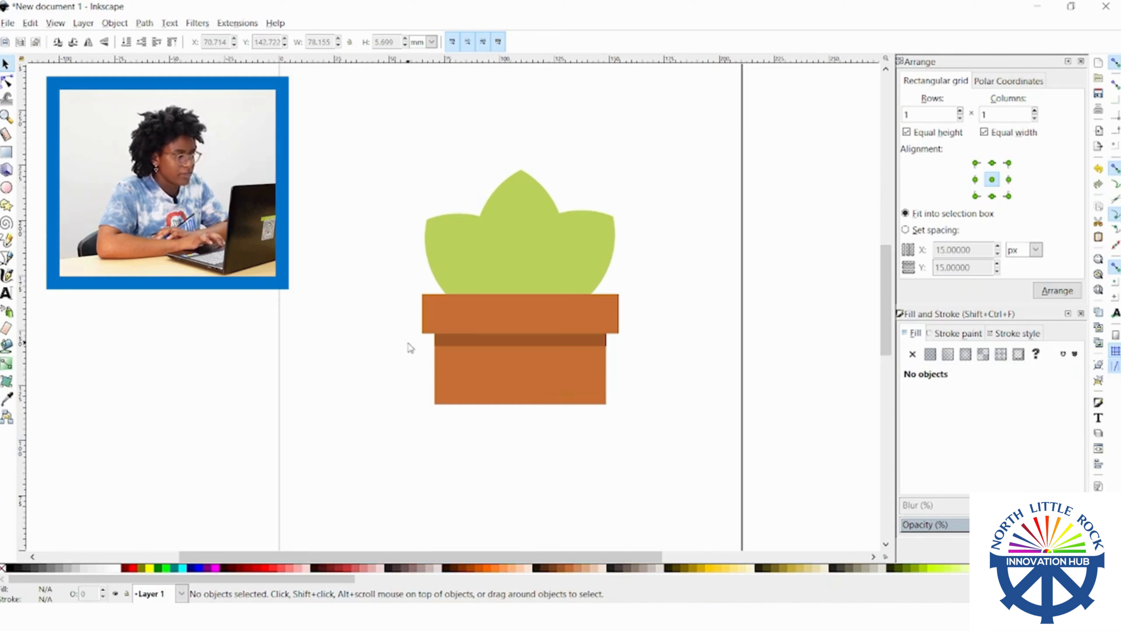
{"action": "left_click", "coordinate": [445, 345]}
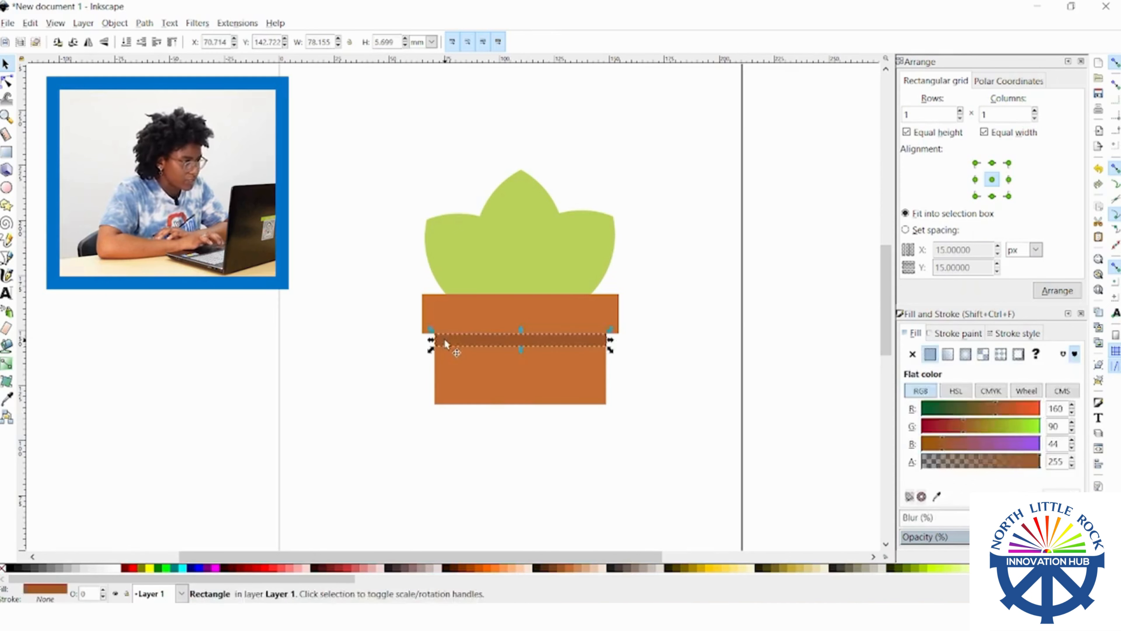
{"action": "left_click", "coordinate": [403, 347]}
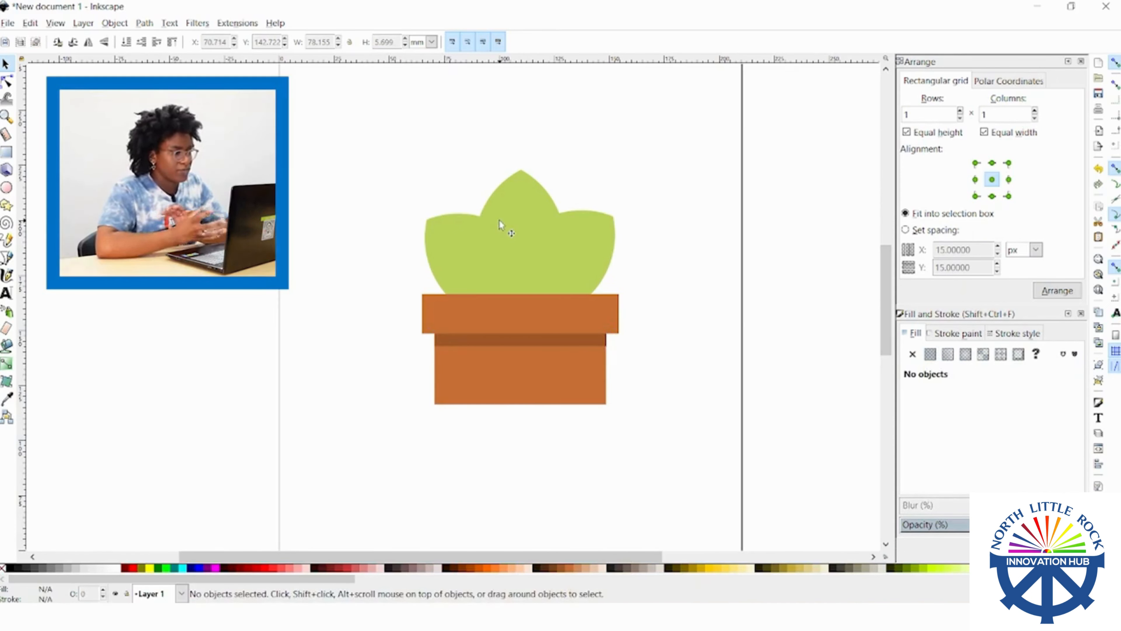
Select all three leaves and merge them into one shape with Union
{"action": "left_click", "coordinate": [470, 234]}
{"action": "left_click", "coordinate": [518, 199]}
{"action": "left_click", "coordinate": [587, 258]}
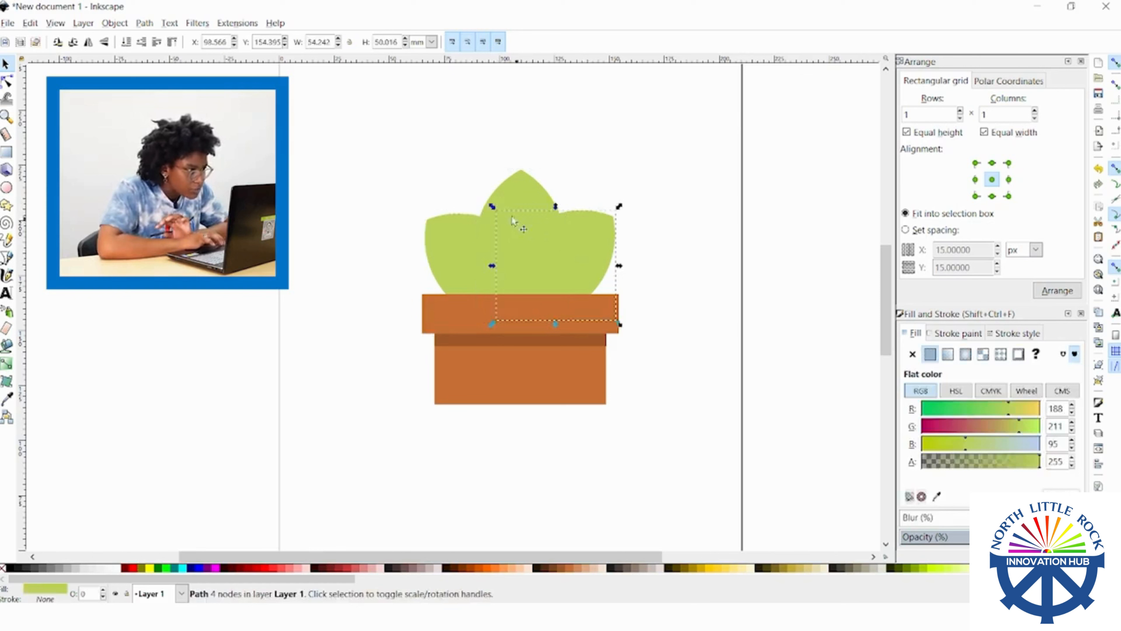
{"action": "left_click", "coordinate": [463, 231]}
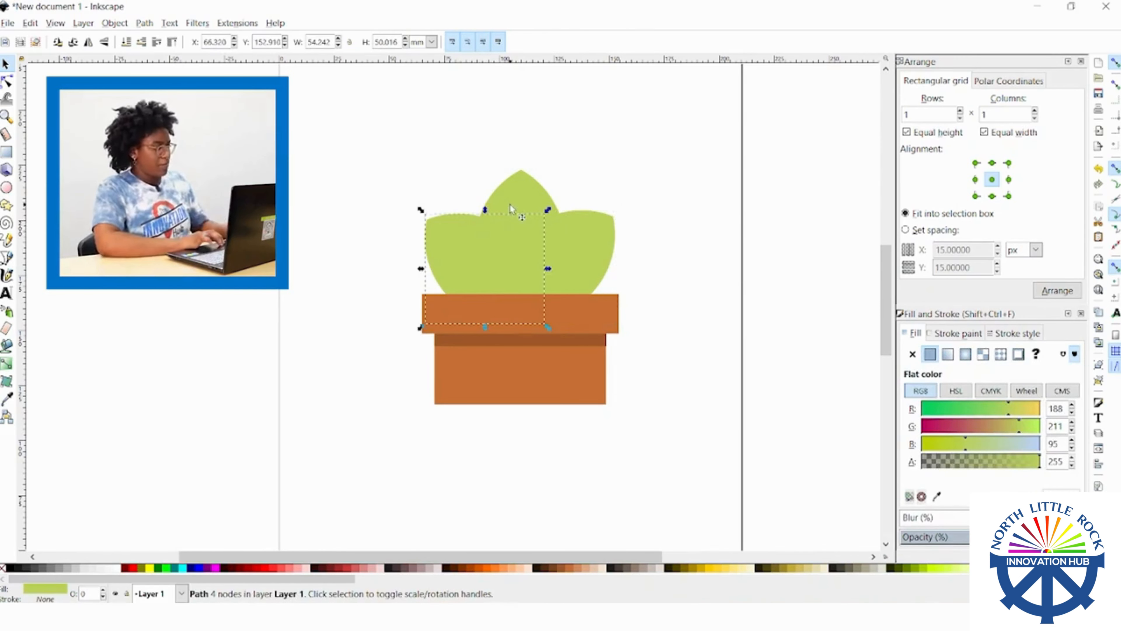
{"action": "left_click", "coordinate": [307, 264]}
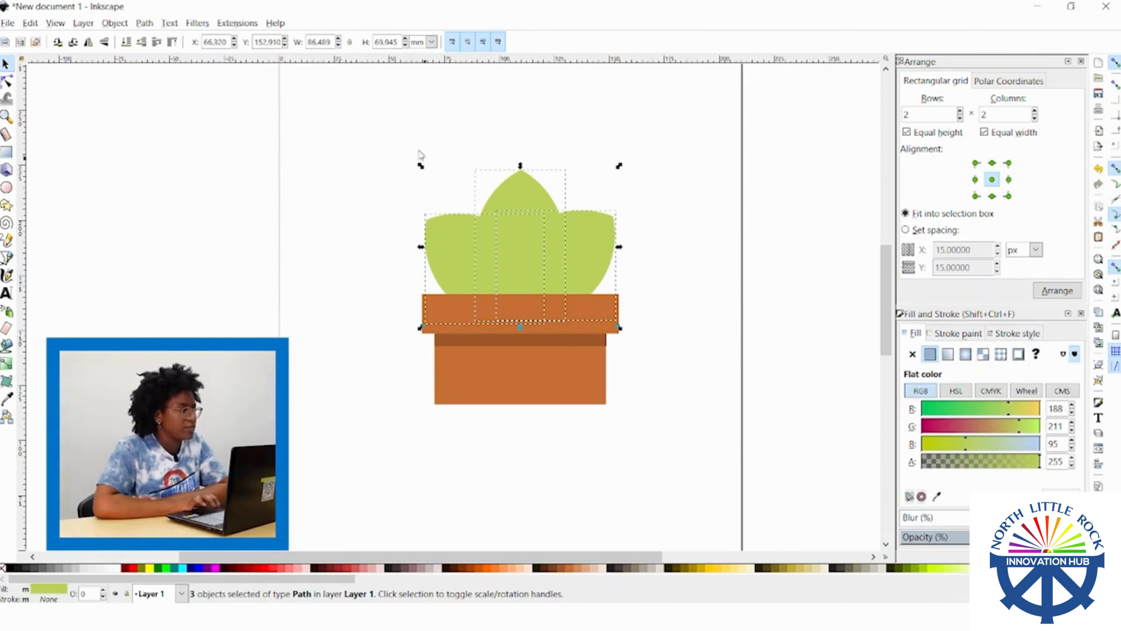
{"action": "left_click", "coordinate": [115, 23]}
{"action": "mouse_move", "coordinate": [137, 24]}
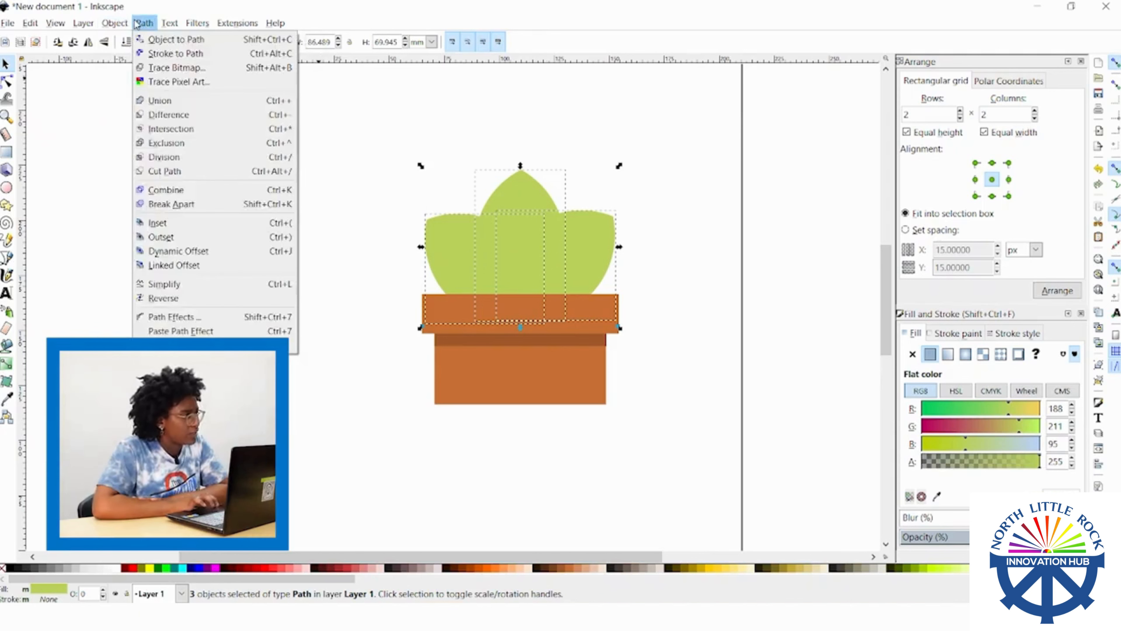
{"action": "left_click", "coordinate": [172, 106]}
Paste a copy of the merged leaves slightly above the original and lower it to the bottom of the stack
{"action": "right_click", "coordinate": [284, 264]}
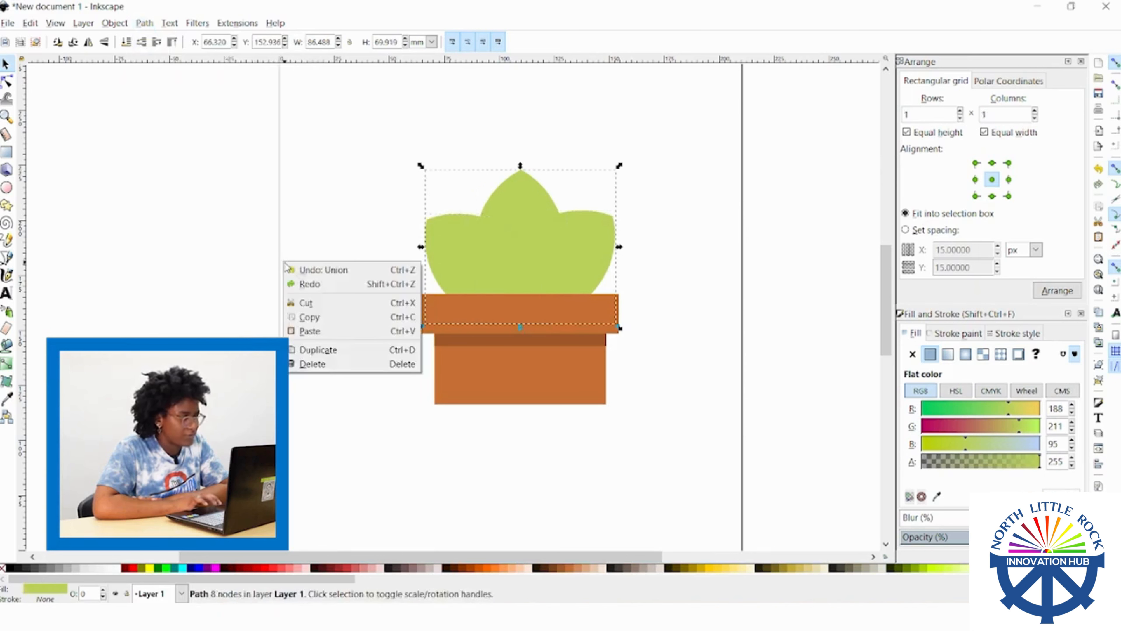
{"action": "left_click", "coordinate": [459, 264]}
{"action": "left_click", "coordinate": [510, 253]}
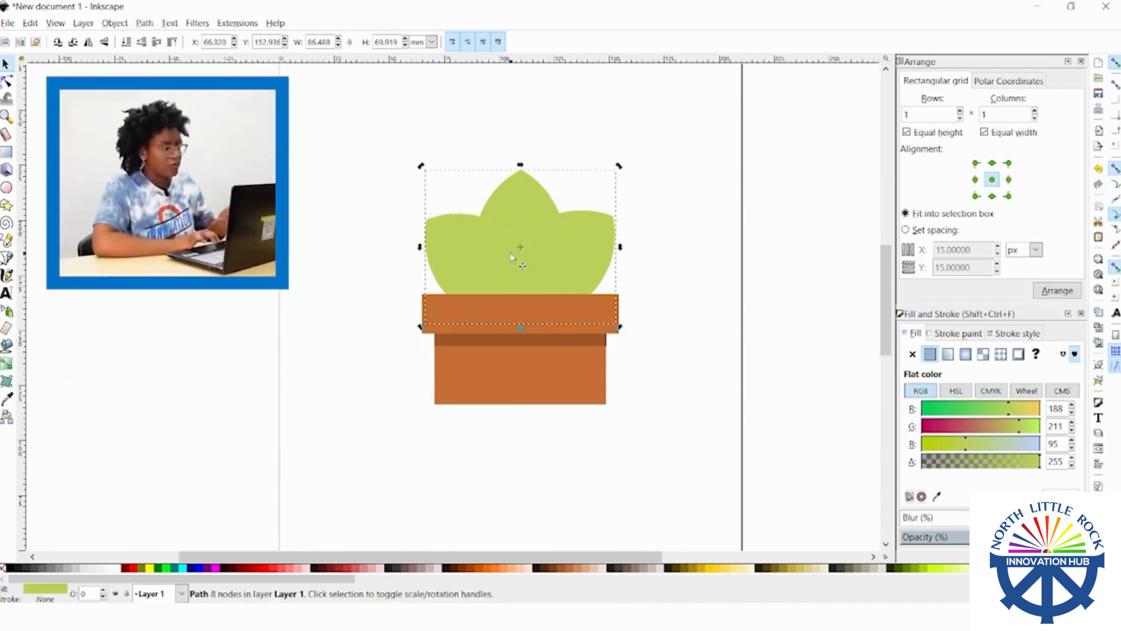
{"action": "right_click", "coordinate": [510, 253]}
{"action": "left_click", "coordinate": [486, 251]}
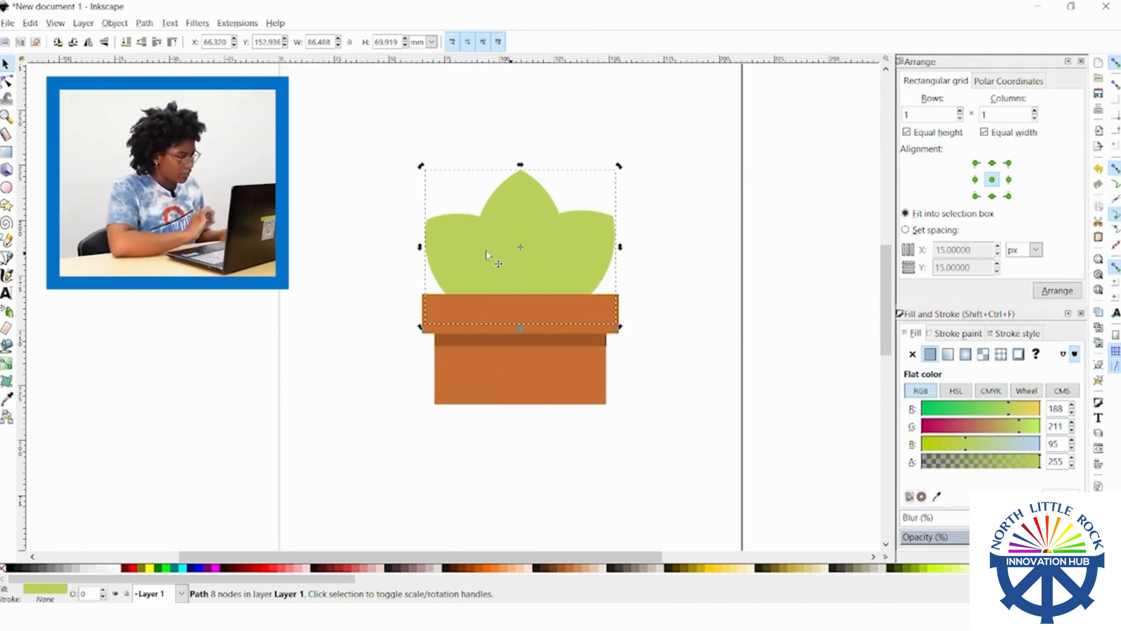
{"action": "key", "text": "ctrl+c"}
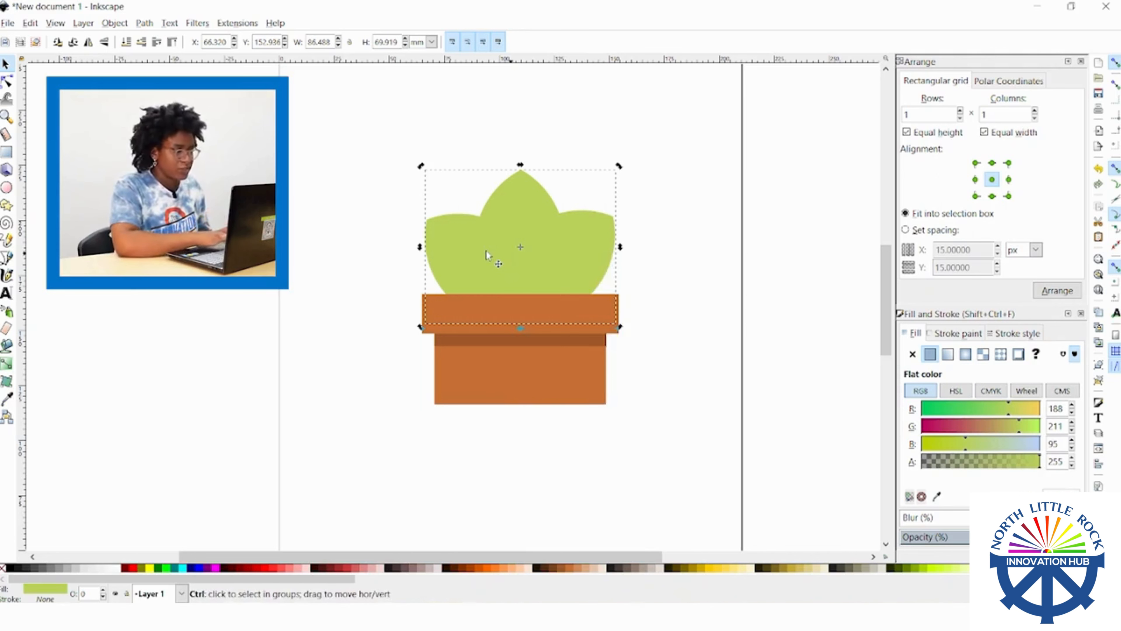
{"action": "key", "text": "ctrl+v"}
{"action": "left_click_drag", "start_coordinate": [485, 250], "coordinate": [520, 267]}
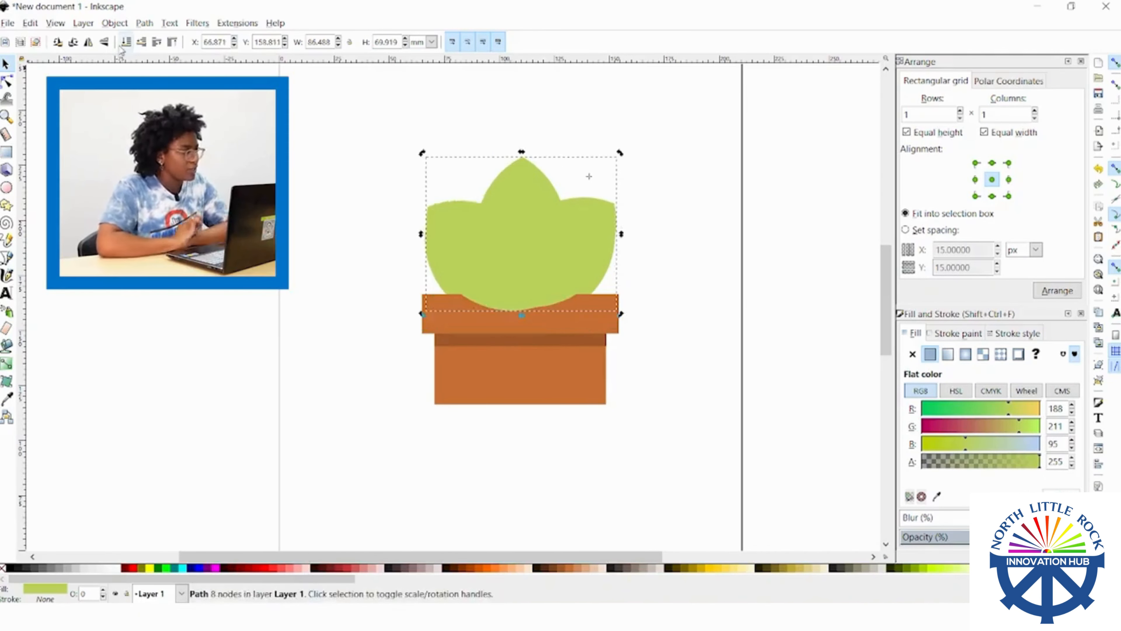
{"action": "left_click", "coordinate": [125, 42]}
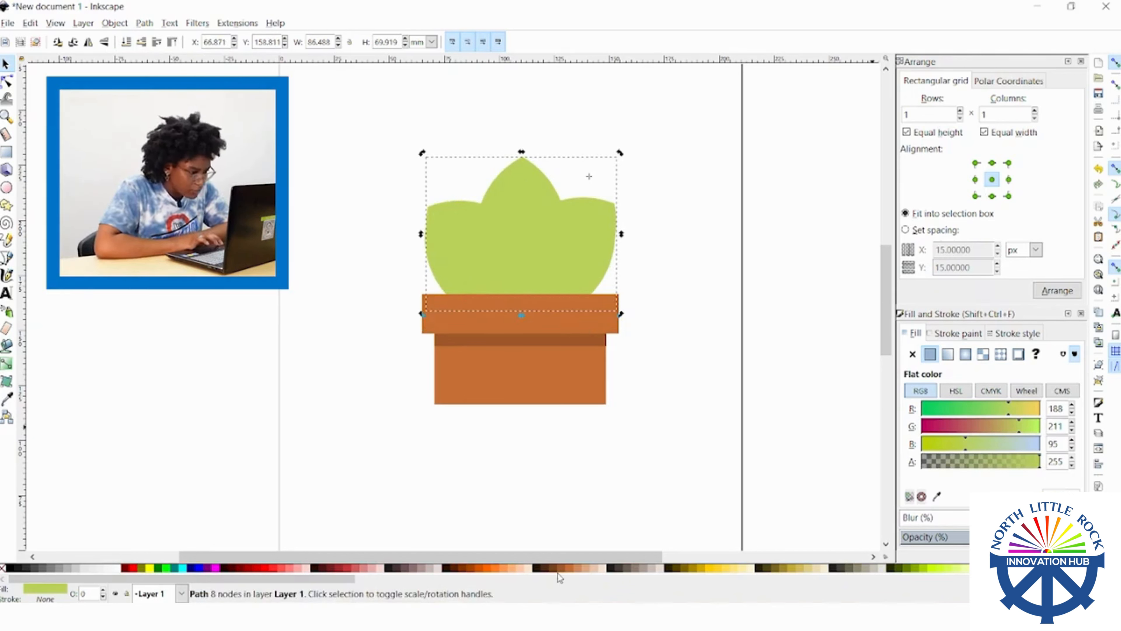
Fill the merged leaf copy with dark olive green (RGB 137, 160, 44) and nudge it slightly downward to adjust the shadow edge
{"action": "left_click", "coordinate": [1005, 568]}
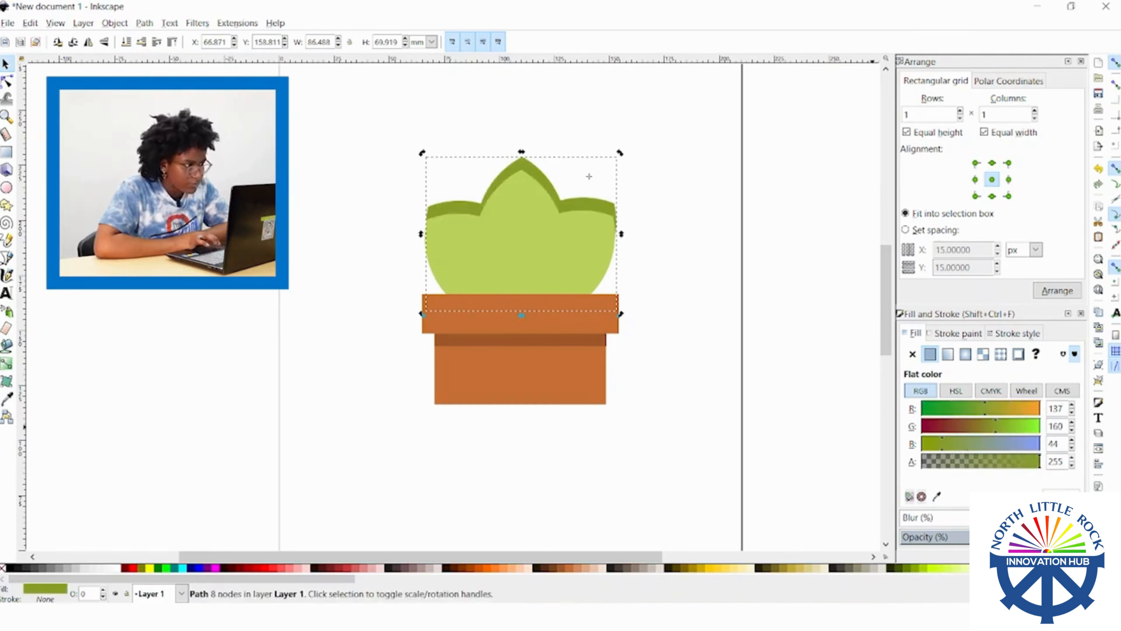
{"action": "key", "text": "Down"}
{"action": "key", "text": "Down"}
{"action": "key", "text": "Down"}
{"action": "key", "text": "Down"}
{"action": "key", "text": "Down"}
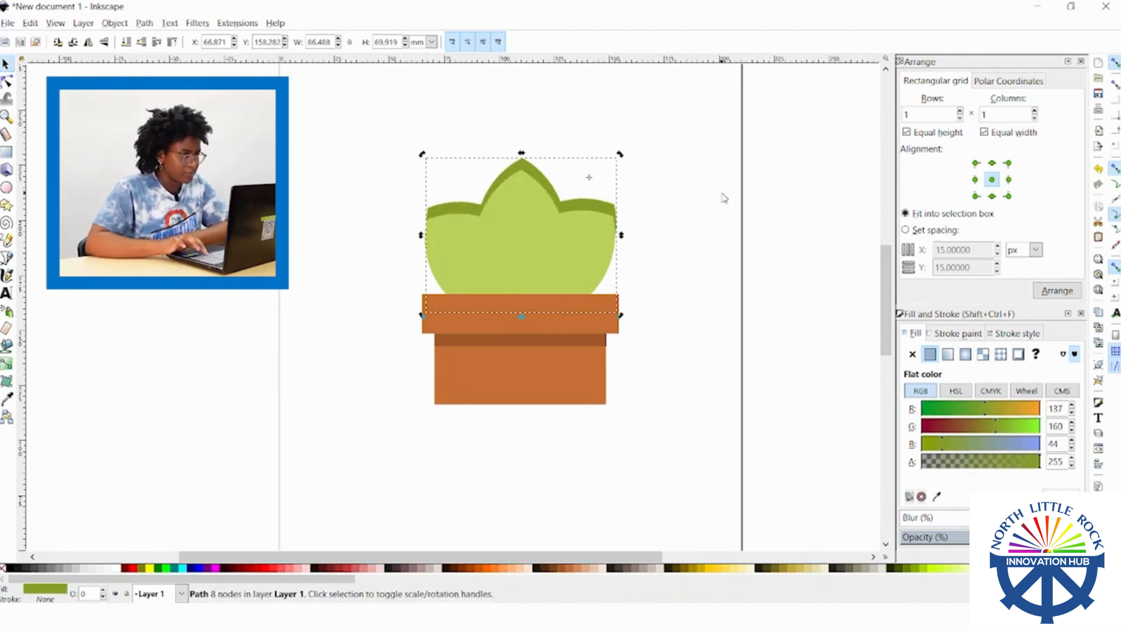
{"action": "key", "text": "Left"}
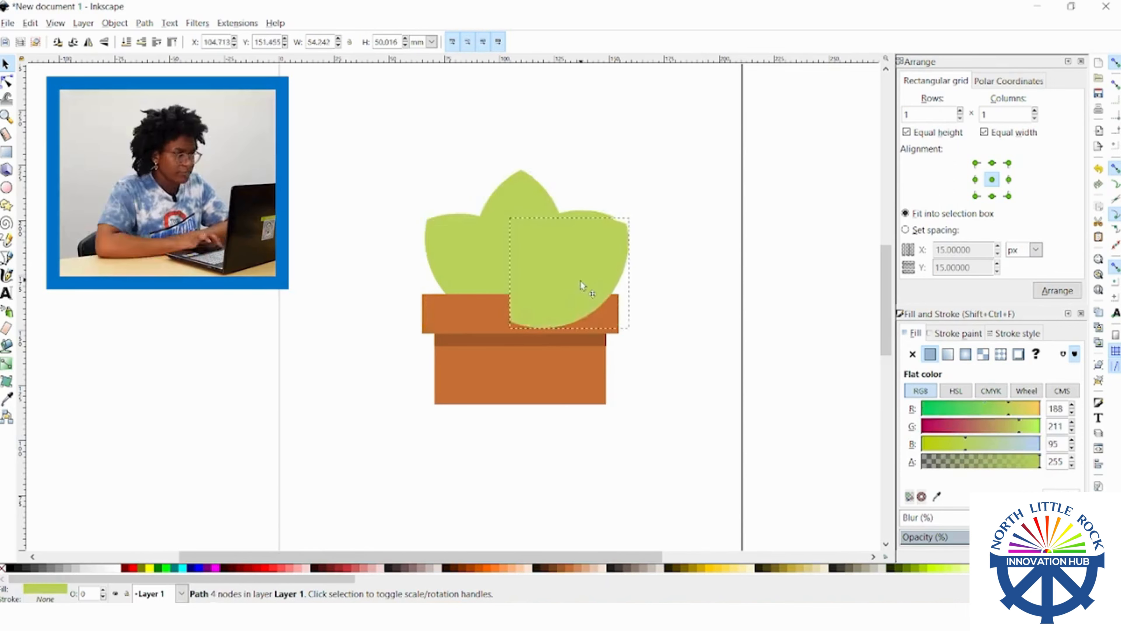
Align the right leaf's copy over the original, then lower it to the bottom with a darker green fill (RGB 136, 170, 0)
{"action": "mouse_move", "coordinate": [580, 281]}
{"action": "left_mouse_down"}
{"action": "mouse_move", "coordinate": [567, 272]}
{"action": "mouse_move", "coordinate": [560, 177]}
{"action": "mouse_move", "coordinate": [542, 234]}
{"action": "mouse_move", "coordinate": [568, 276]}
{"action": "left_mouse_up"}
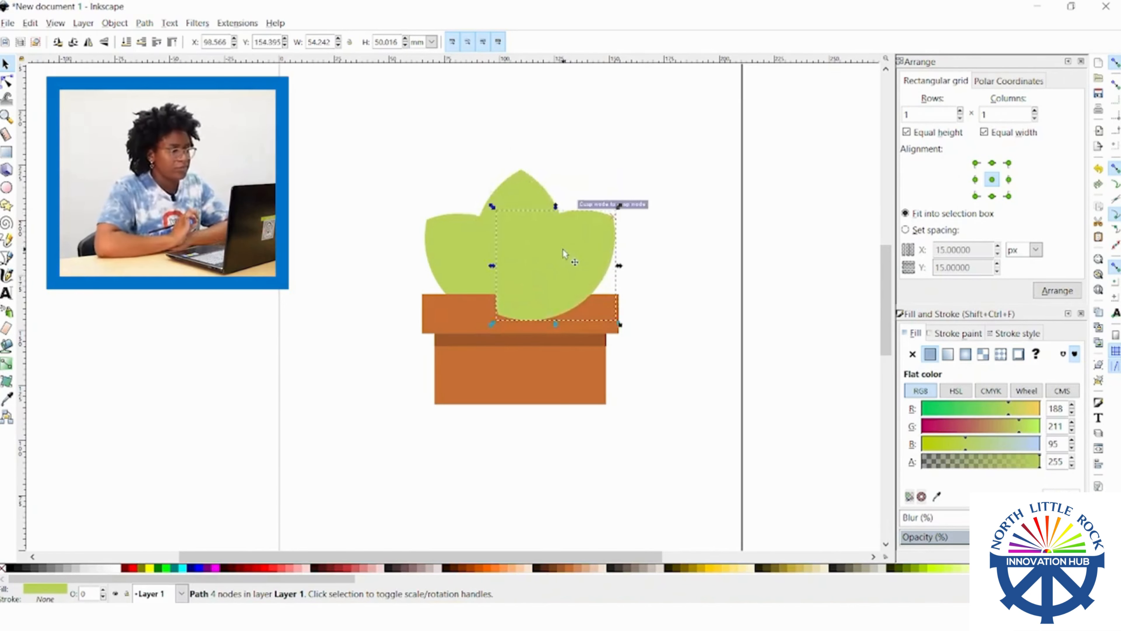
{"action": "mouse_move", "coordinate": [553, 244]}
{"action": "left_mouse_down"}
{"action": "mouse_move", "coordinate": [561, 258]}
{"action": "mouse_move", "coordinate": [557, 248]}
{"action": "left_mouse_up"}
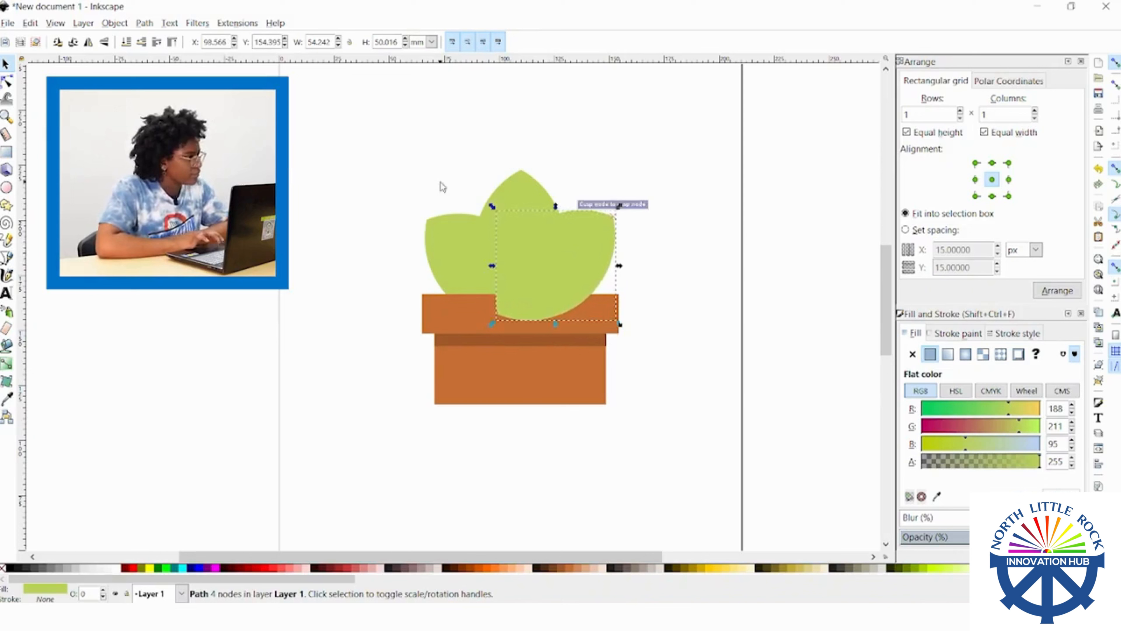
{"action": "left_click", "coordinate": [127, 42]}
{"action": "left_click", "coordinate": [915, 569]}
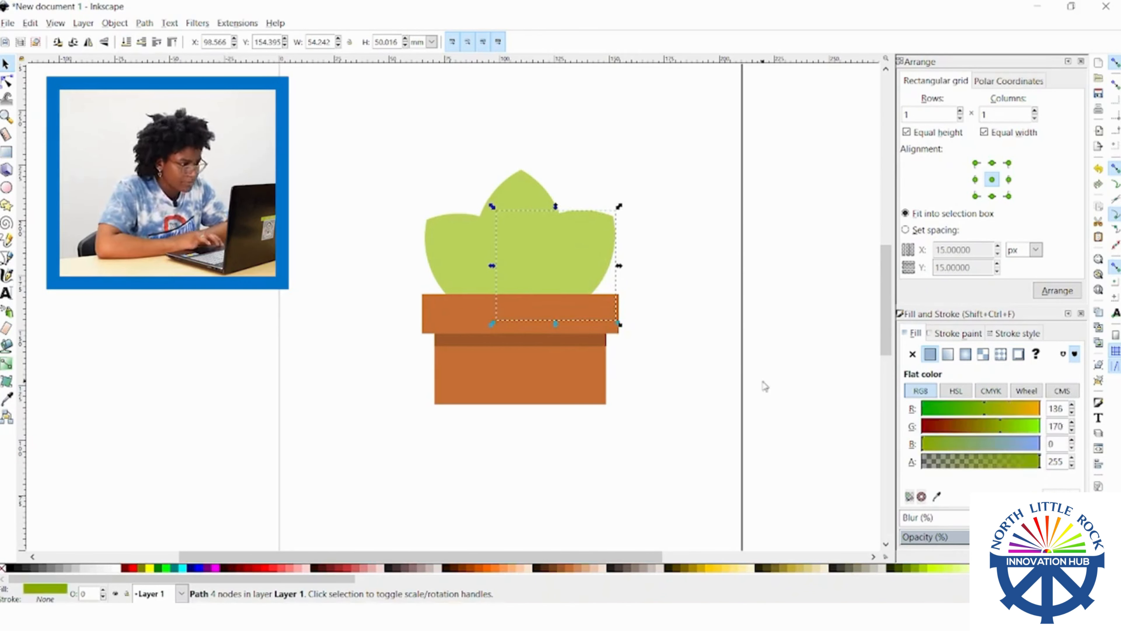
Nudge the dark copy of the right leaf up and to the right so its edge shows around the light leaf
{"action": "key", "text": "Up"}
{"action": "key", "text": "Up"}
{"action": "key", "text": "Up"}
{"action": "key", "text": "Right"}
{"action": "key", "text": "Right"}
{"action": "key", "text": "Right"}
{"action": "key", "text": "Right"}
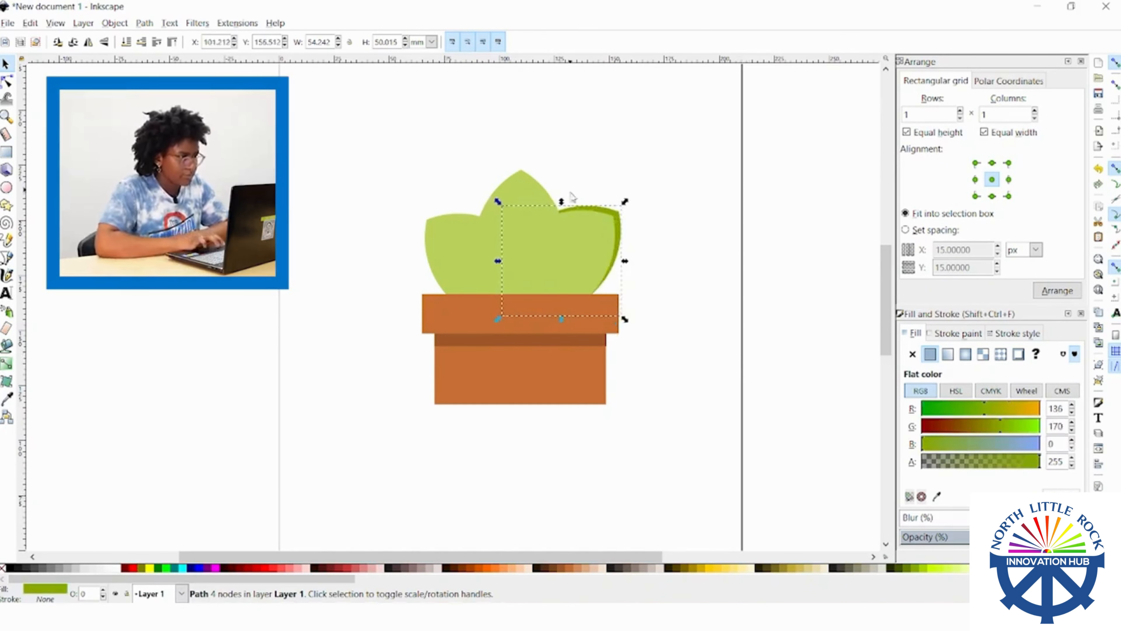
Raise the middle leaf to the top of the stack and fill its shadow copy with the right leaf's dark green (RGB 136, 170, 0)
{"action": "left_click", "coordinate": [521, 195]}
{"action": "left_click", "coordinate": [173, 42]}
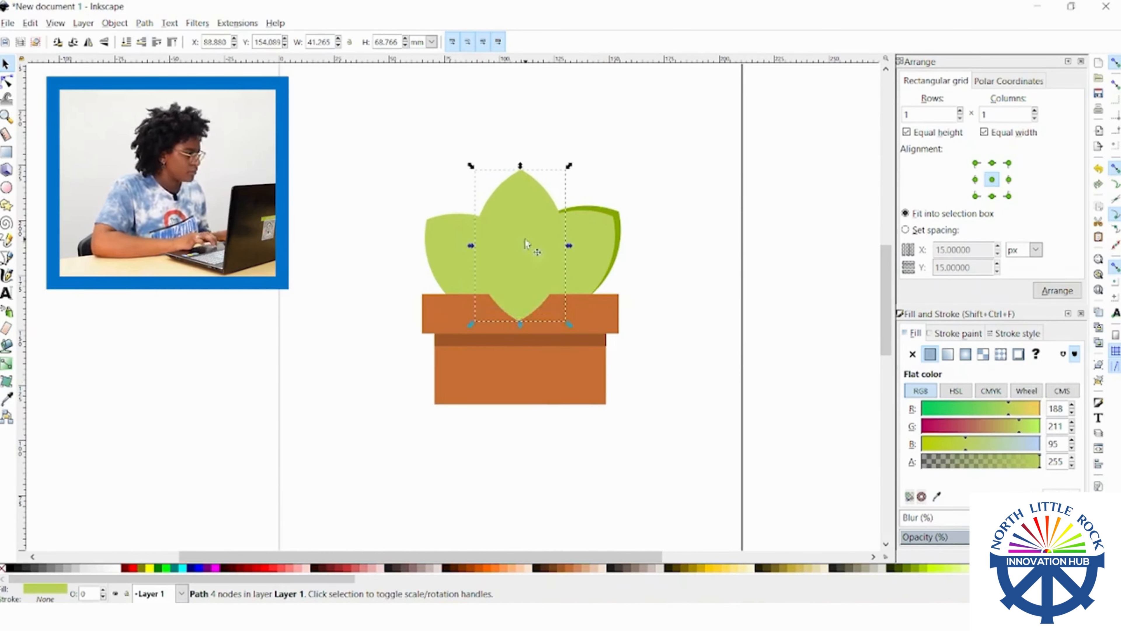
{"action": "key", "text": "d"}
{"action": "left_click", "coordinate": [618, 218]}
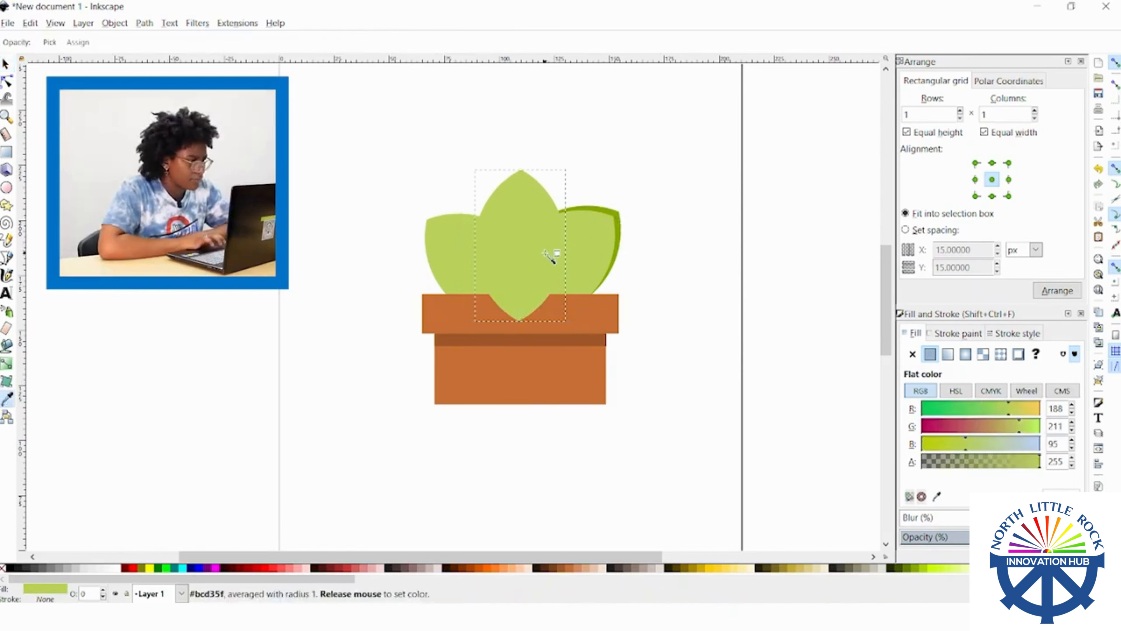
{"action": "key", "text": "s"}
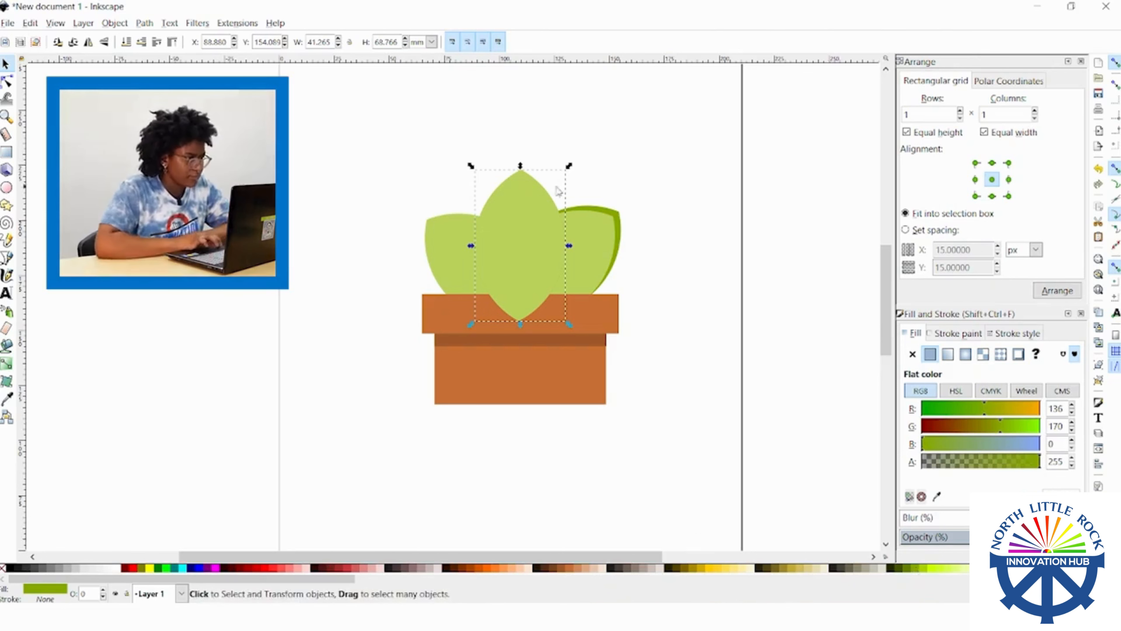
Shift the light middle leaf slightly down over its dark copy to leave a dark rim along its upper edge
{"action": "left_click", "coordinate": [493, 228]}
{"action": "left_click_drag", "start_coordinate": [494, 228], "coordinate": [493, 241]}
{"action": "key", "text": "Down"}
{"action": "key", "text": "Down"}
{"action": "key", "text": "Down"}
{"action": "key", "text": "Down"}
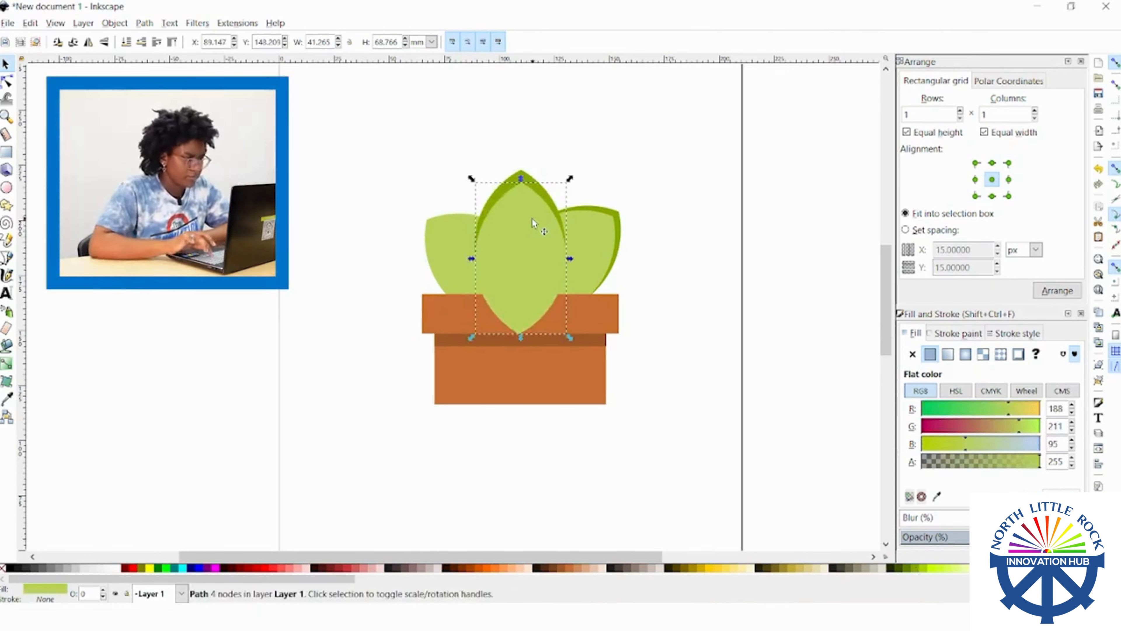
{"action": "key", "text": "Escape"}
Place a horizontally mirrored copy of the right leaf's dark shape on the left leaf and lower it to the bottom of the stack
{"action": "left_click", "coordinate": [617, 218]}
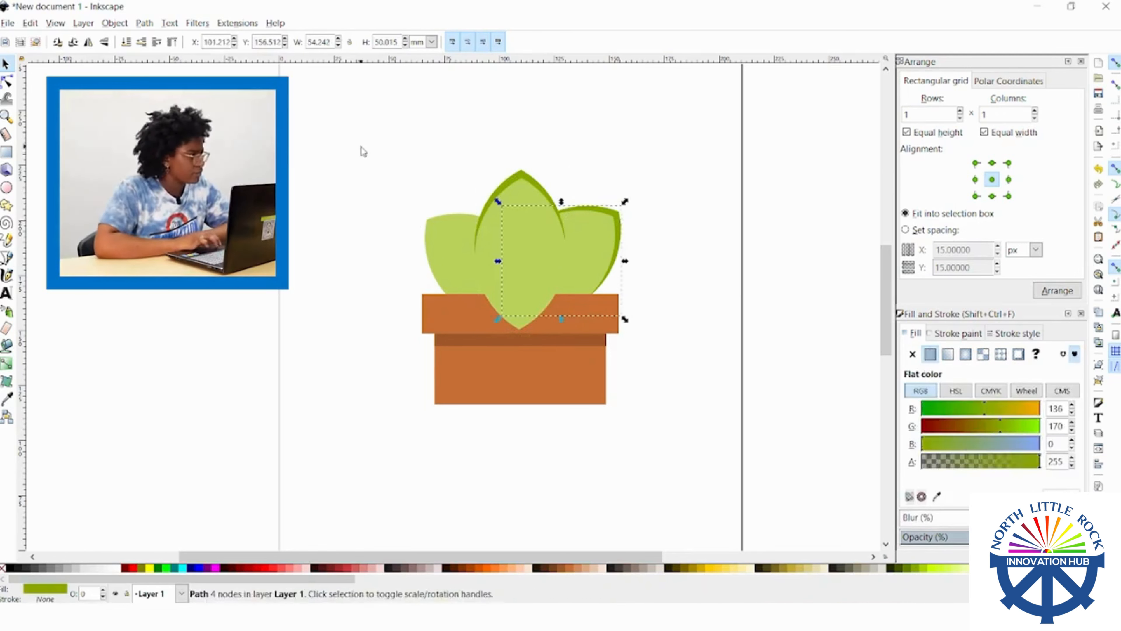
{"action": "key", "text": "ctrl+c"}
{"action": "key", "text": "ctrl+v"}
{"action": "left_click", "coordinate": [88, 42]}
{"action": "left_click_drag", "start_coordinate": [478, 322], "coordinate": [509, 288]}
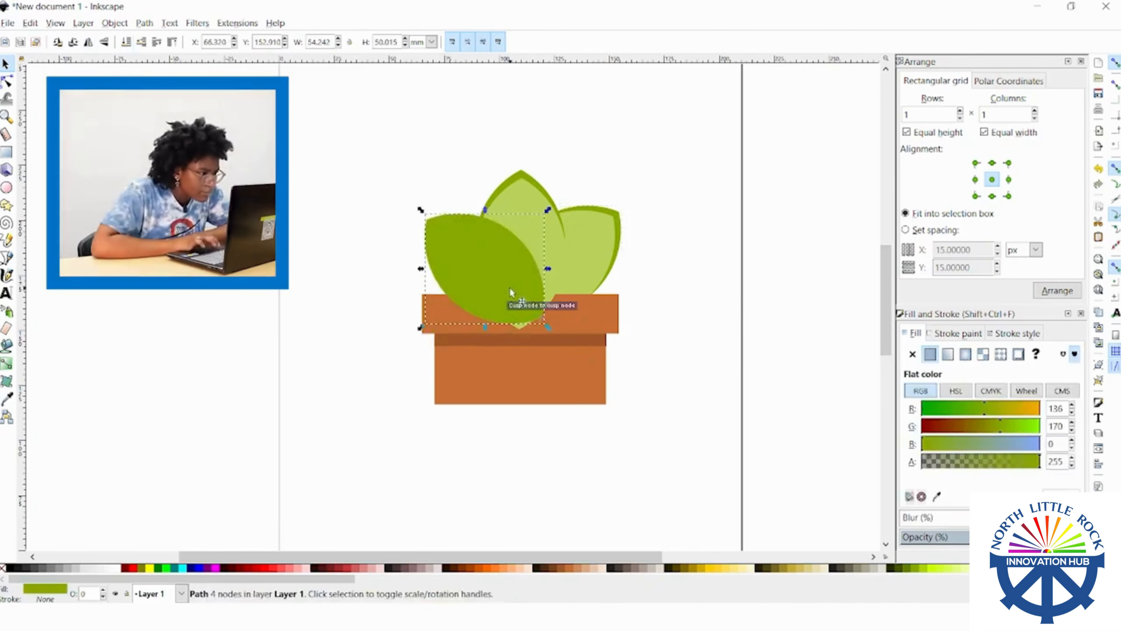
{"action": "key", "text": "End"}
Lower the light middle leaf and its dark copy step by step in the stacking order
{"action": "left_click", "coordinate": [518, 212]}
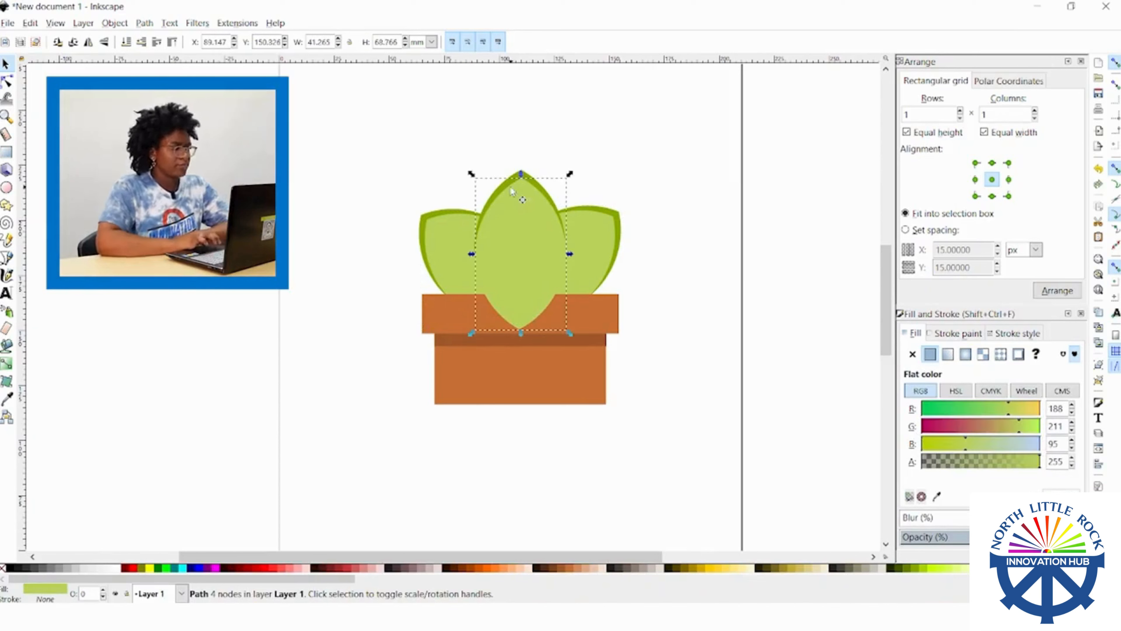
{"action": "left_click", "coordinate": [141, 42]}
{"action": "left_click", "coordinate": [514, 229]}
{"action": "left_click", "coordinate": [141, 42]}
{"action": "left_click", "coordinate": [515, 229]}
{"action": "left_click", "coordinate": [141, 42]}
{"action": "left_click", "coordinate": [515, 229]}
{"action": "left_click", "coordinate": [141, 42]}
Select the pot together with the shadow under its rim and raise both to the top of the stack
{"action": "left_click", "coordinate": [459, 323]}
{"action": "left_click", "coordinate": [456, 340], "text": "shift"}
{"action": "left_click", "coordinate": [172, 42]}
{"action": "left_click", "coordinate": [236, 323]}
Select the left and right leaves with their dark copies and lower them all to the bottom, behind the middle leaf
{"action": "double_click", "coordinate": [495, 213]}
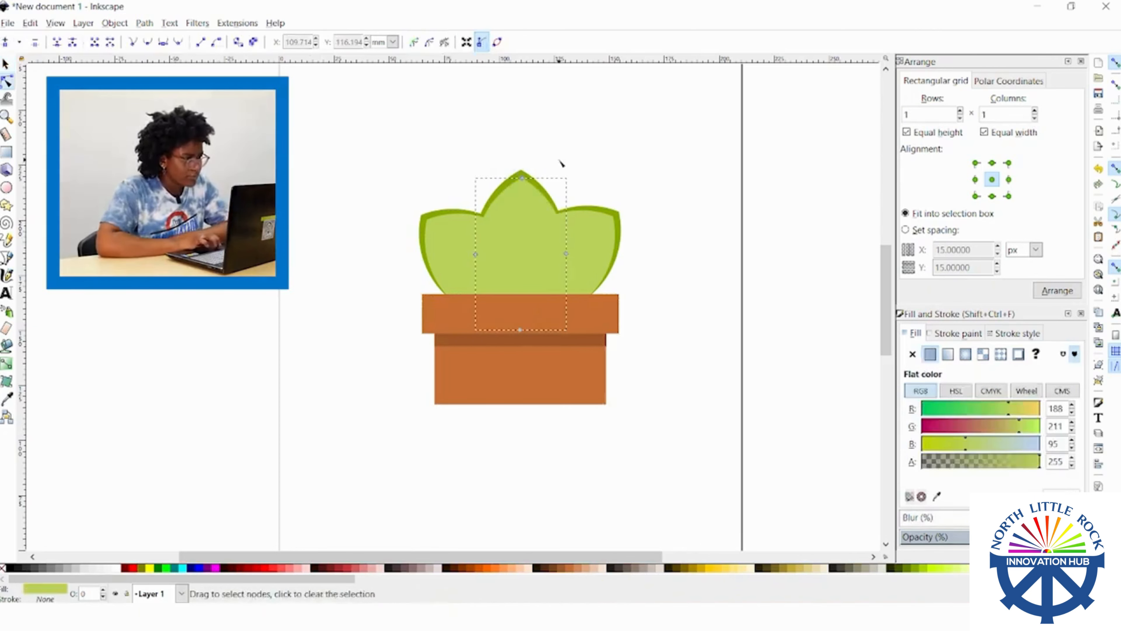
{"action": "left_click", "coordinate": [562, 164]}
{"action": "left_click", "coordinate": [463, 235]}
{"action": "left_click", "coordinate": [423, 230], "text": "shift"}
{"action": "left_click", "coordinate": [583, 239], "text": "shift"}
{"action": "left_click", "coordinate": [619, 228], "text": "shift"}
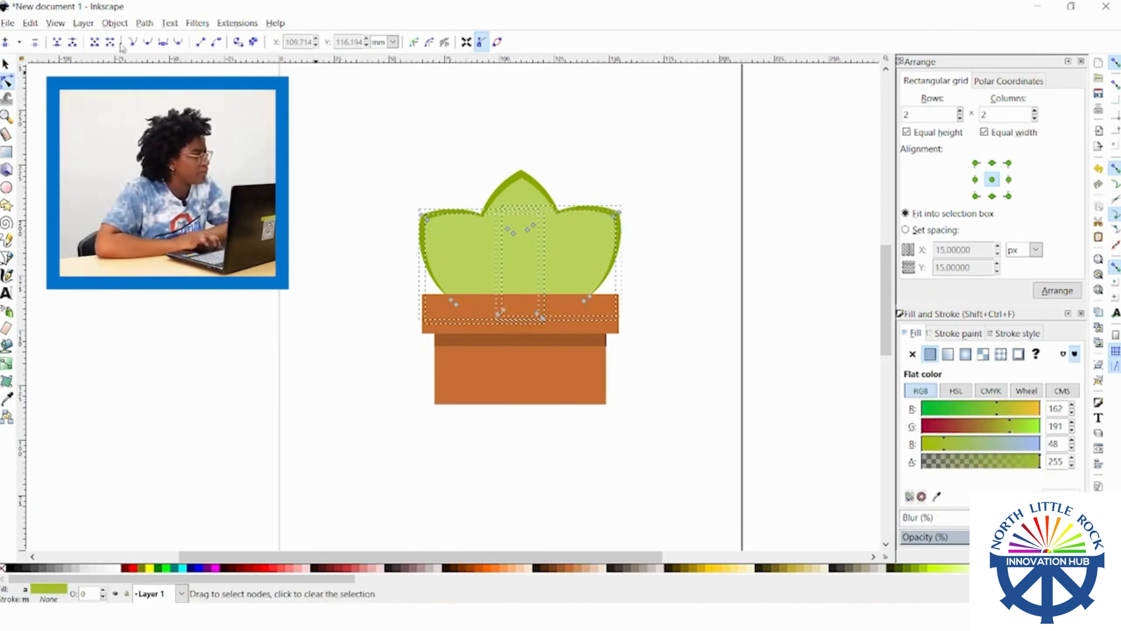
{"action": "left_click", "coordinate": [6, 65]}
{"action": "left_click", "coordinate": [126, 42]}
{"action": "left_click", "coordinate": [274, 387]}
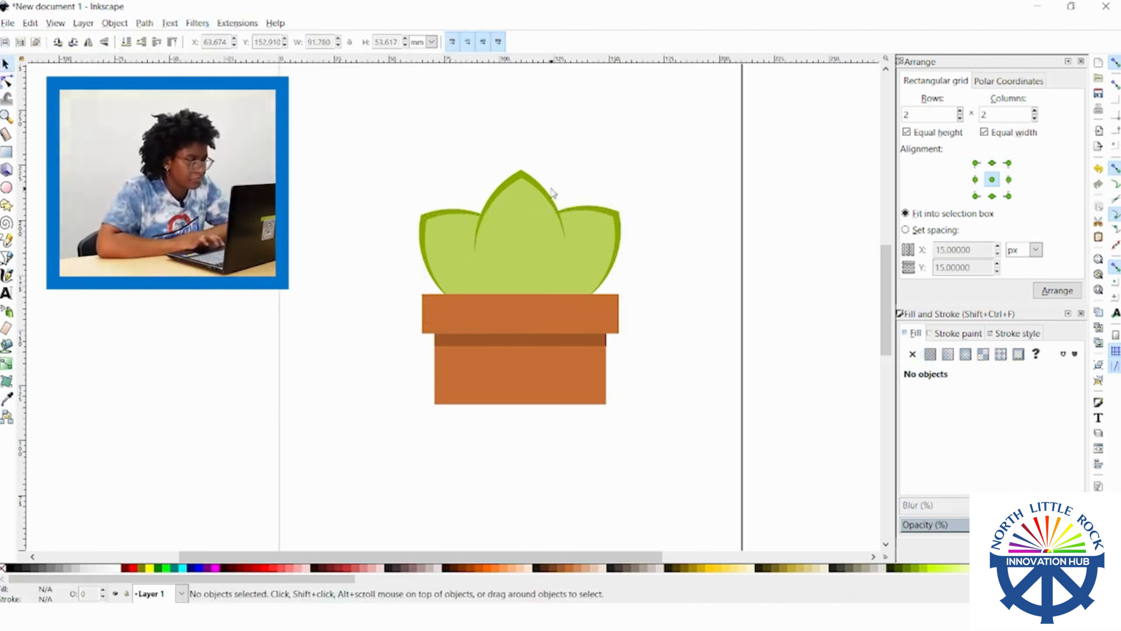
Widen the dark middle leaf slightly so its edge extends past both sides of the light leaf
{"action": "left_click", "coordinate": [521, 239]}
{"action": "left_click_drag", "start_coordinate": [570, 247], "coordinate": [573, 247]}
{"action": "left_click", "coordinate": [305, 219]}
Select the pot and its rim shadow together and move them up to cover more of the leaves' lower ends
{"action": "left_click", "coordinate": [506, 354]}
{"action": "left_click", "coordinate": [510, 340], "text": "shift"}
{"action": "key", "text": "Up"}
{"action": "key", "text": "Up"}
{"action": "key", "text": "Up"}
{"action": "key", "text": "Up"}
{"action": "key", "text": "Up"}
{"action": "key", "text": "Up"}
{"action": "key", "text": "Up"}
{"action": "key", "text": "Up"}
{"action": "key", "text": "Up"}
{"action": "key", "text": "Up"}
{"action": "key", "text": "Up"}
{"action": "key", "text": "Up"}
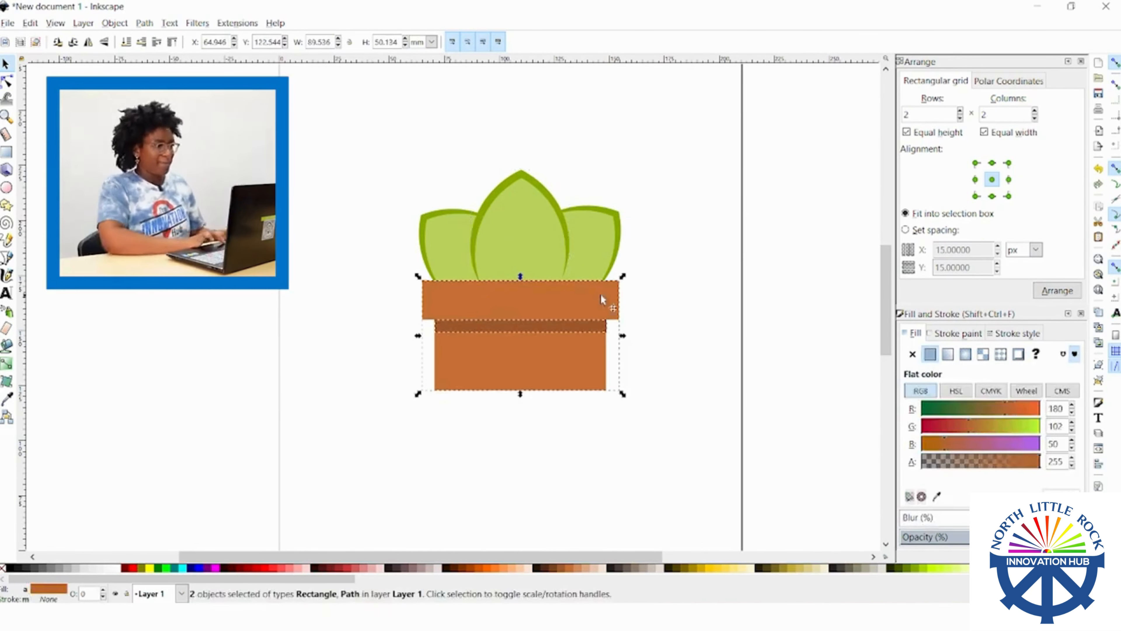
{"action": "left_click", "coordinate": [226, 313]}
Undo the proportional resize of the light middle leaf and narrow it evenly from both sides to about 38 mm wide
{"action": "left_click", "coordinate": [521, 247]}
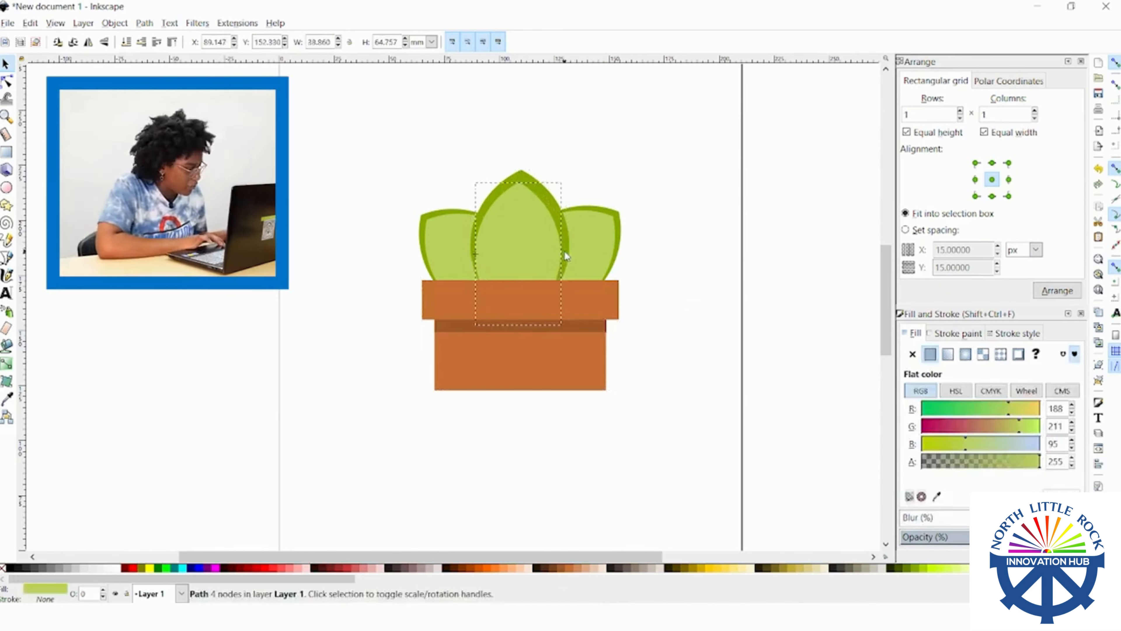
{"action": "left_click_drag", "start_coordinate": [570, 255], "coordinate": [566, 255]}
{"action": "key", "text": "ctrl+z"}
{"action": "key", "text": "Escape"}
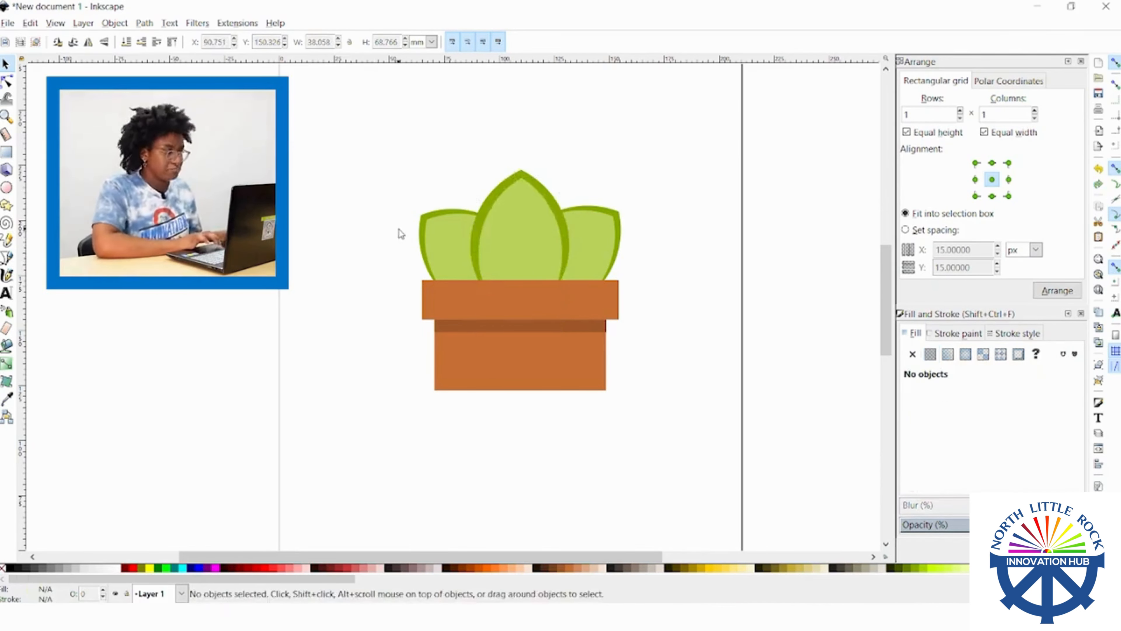